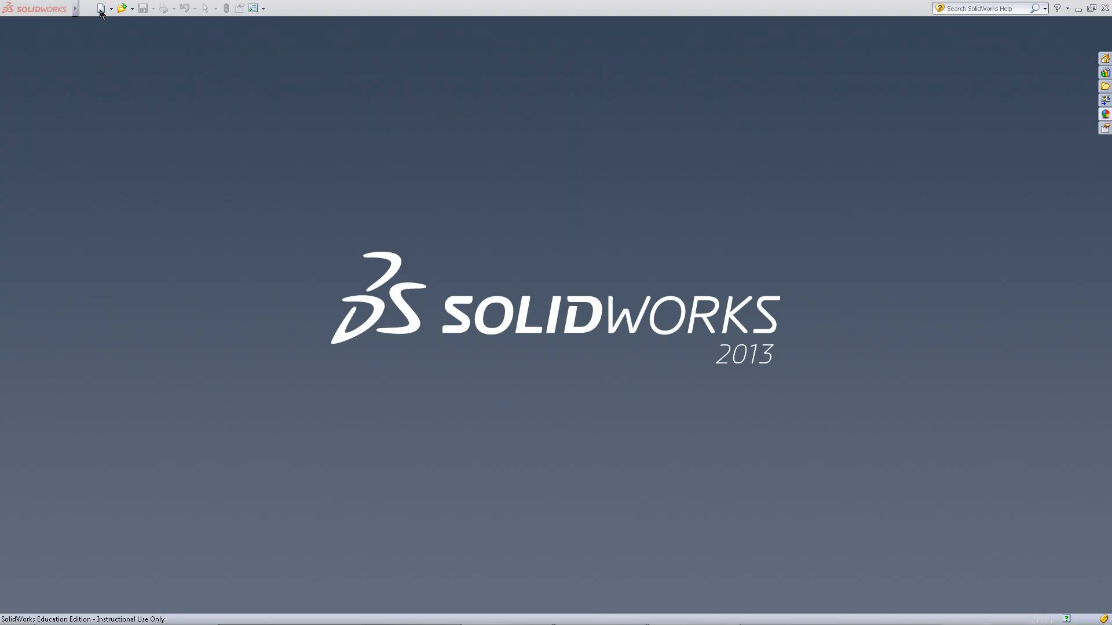
- Create a new empty Part document from the New SolidWorks Document dialog
left_click(102, 11)
left_click(406, 375)
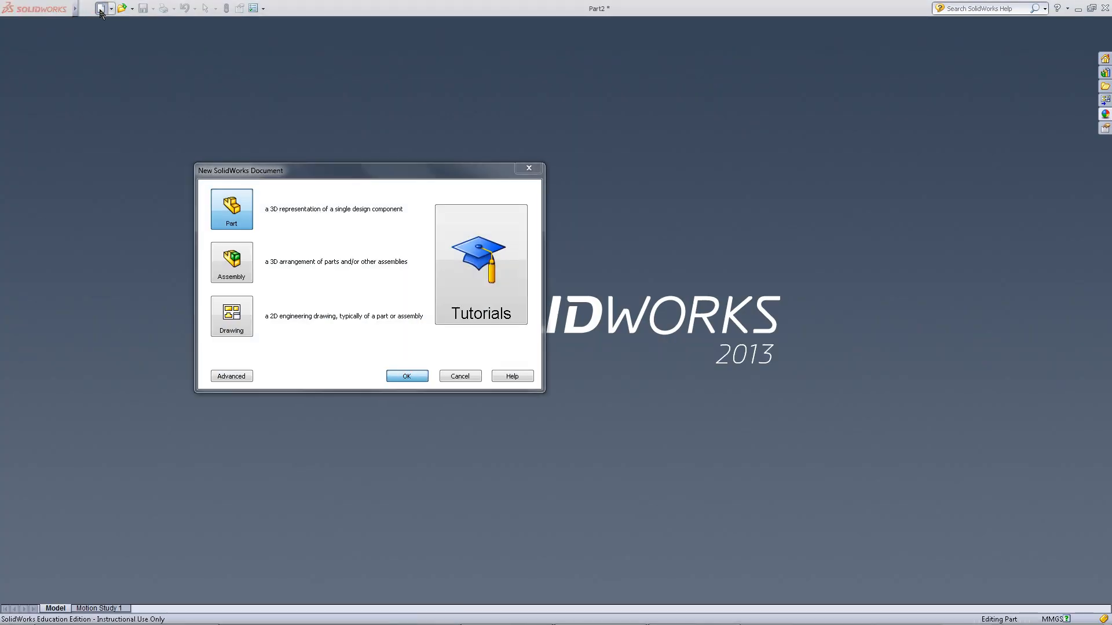
key("Return")
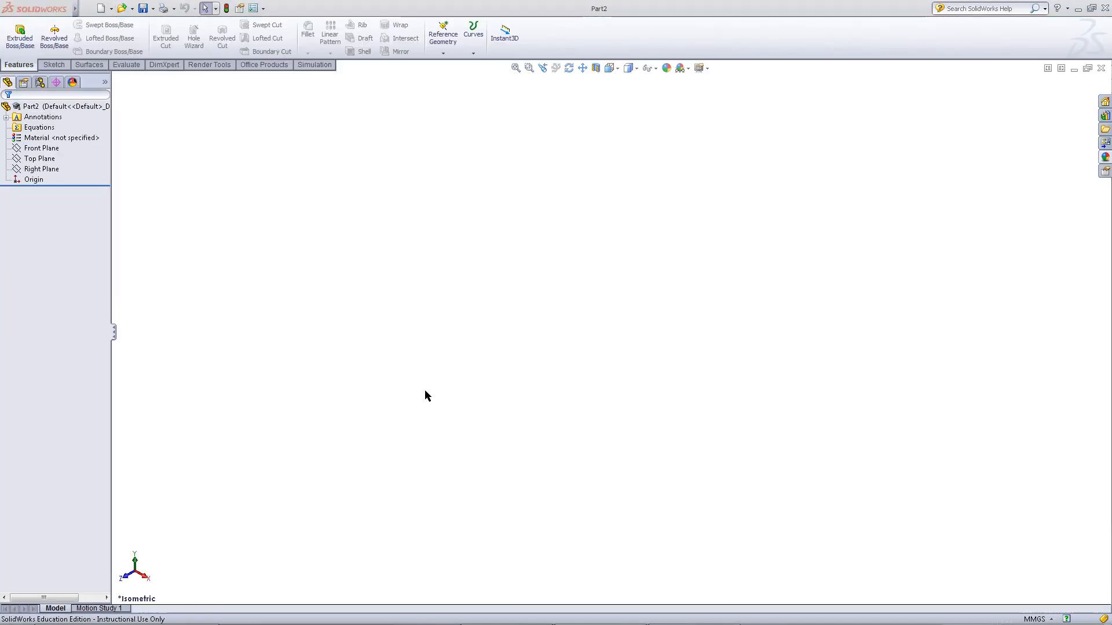
- Draw a tall corner rectangle on the Front Plane starting at the origin
left_click(42, 147)
left_click(60, 130)
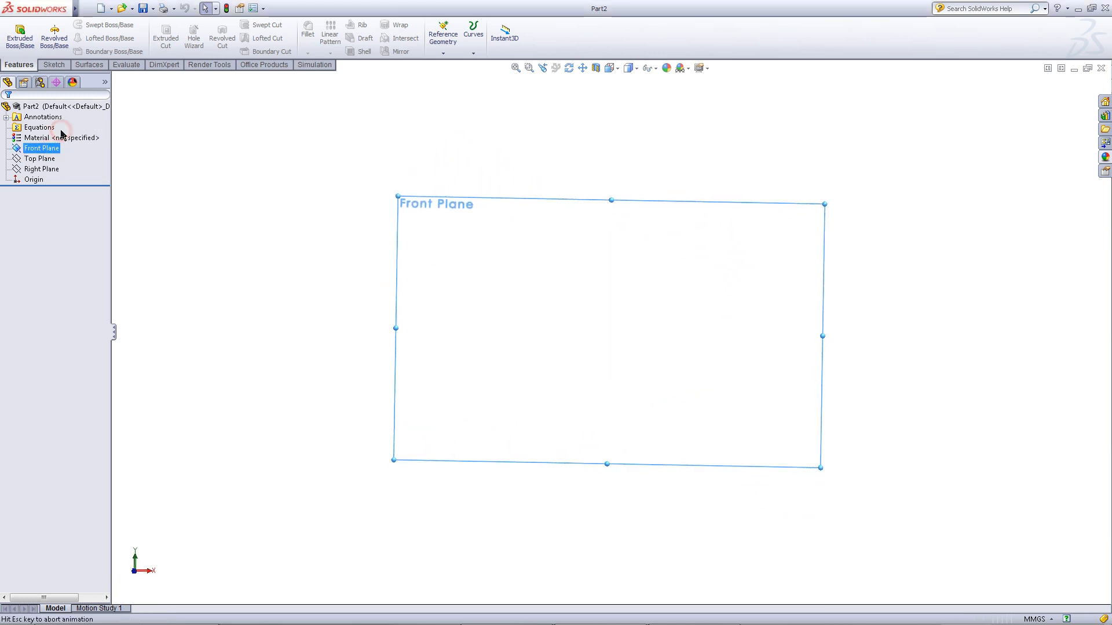
left_click(70, 66)
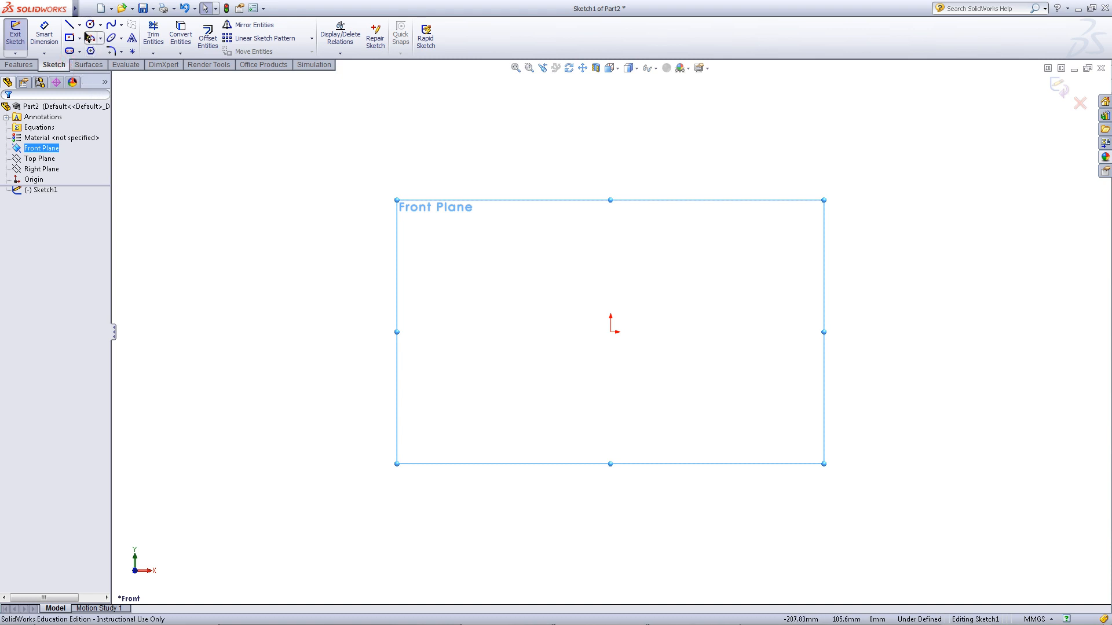
left_click(79, 39)
left_click(88, 56)
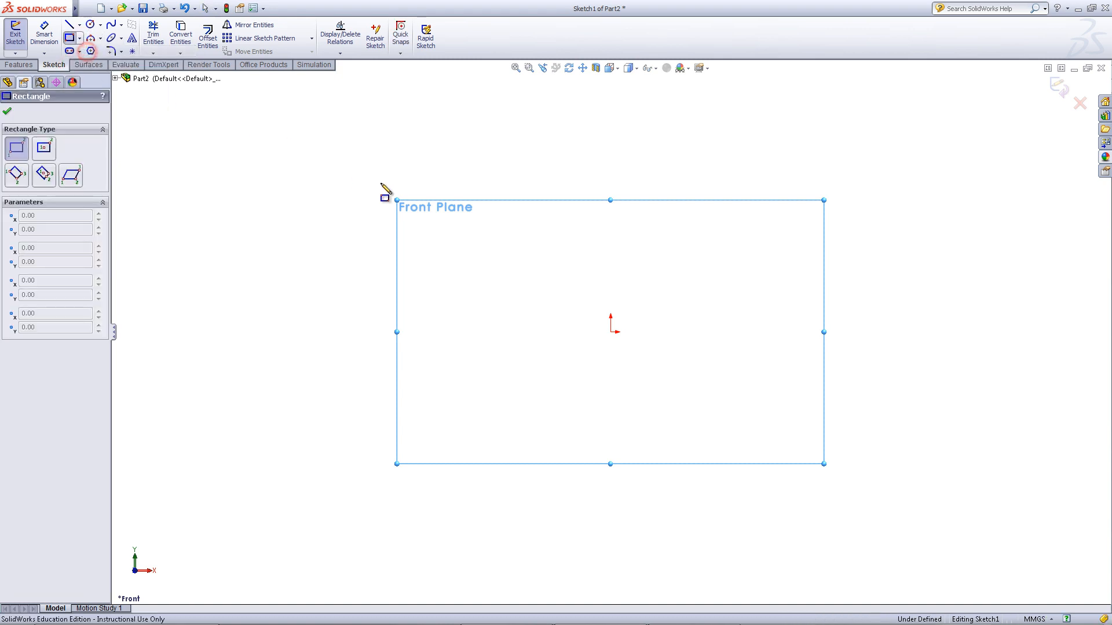
left_click(611, 332)
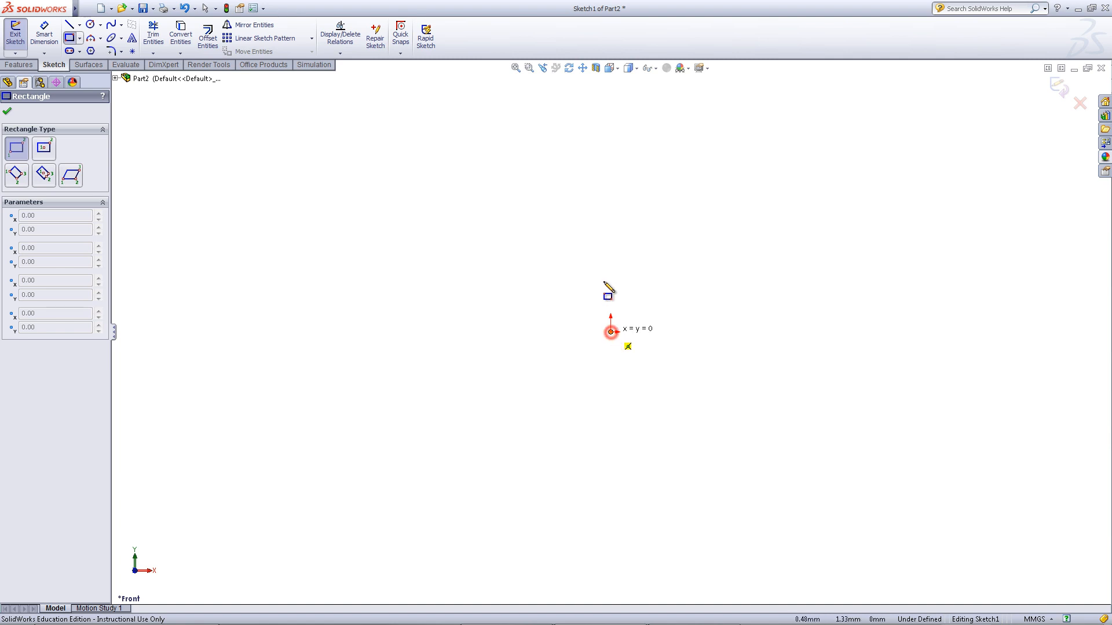
left_click(738, 104)
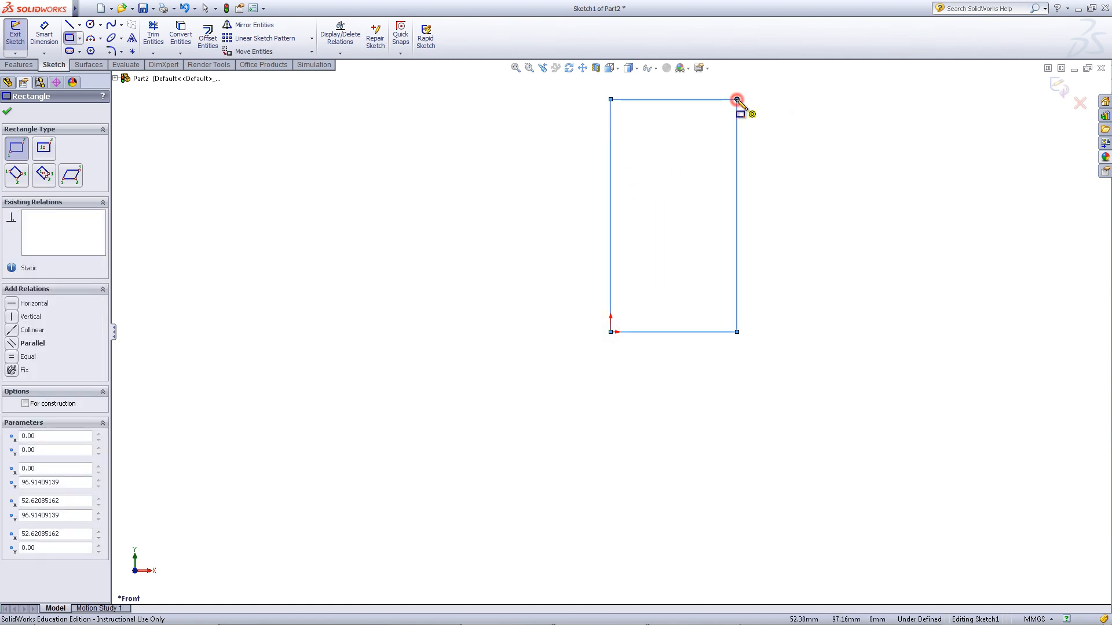
- Dimension the rectangle 40 mm wide and 90 mm tall with Smart Dimension
left_click(44, 34)
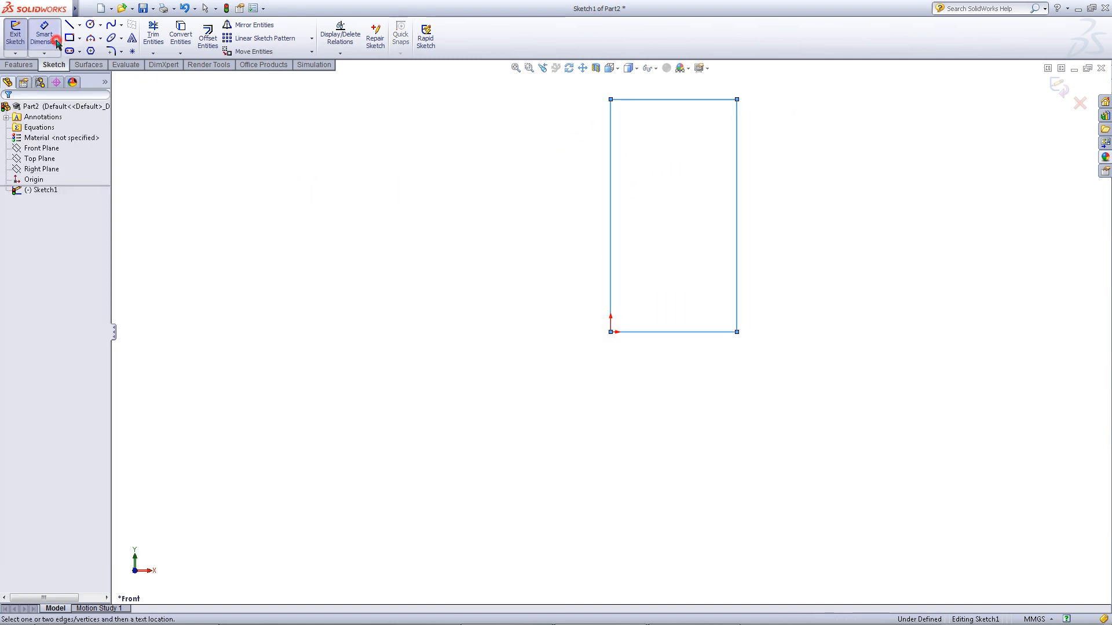
left_click(650, 332)
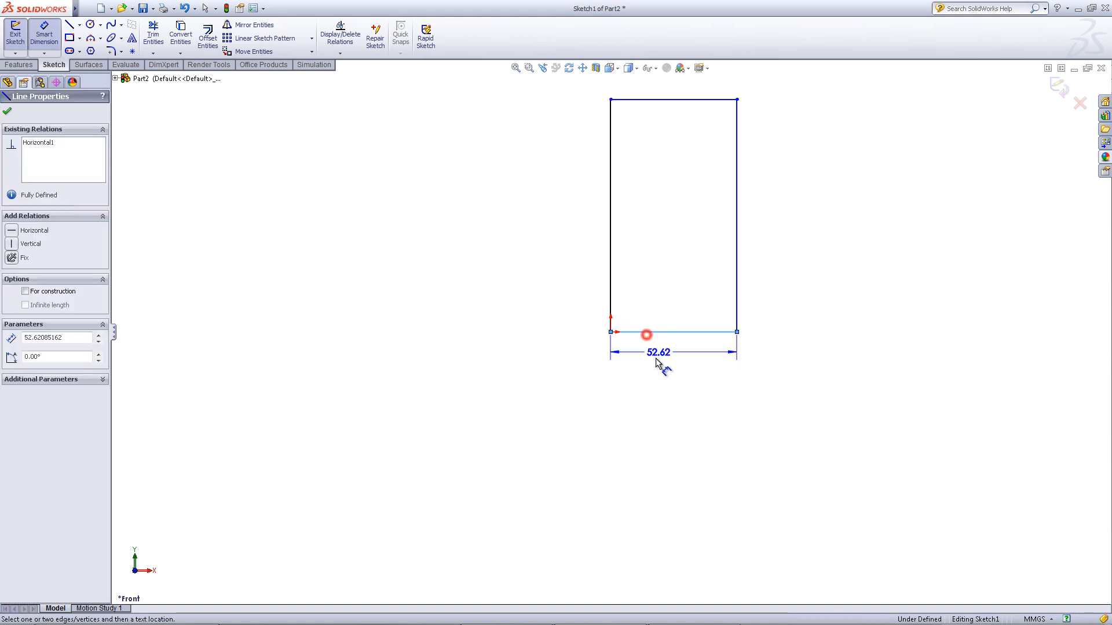
left_click(659, 381)
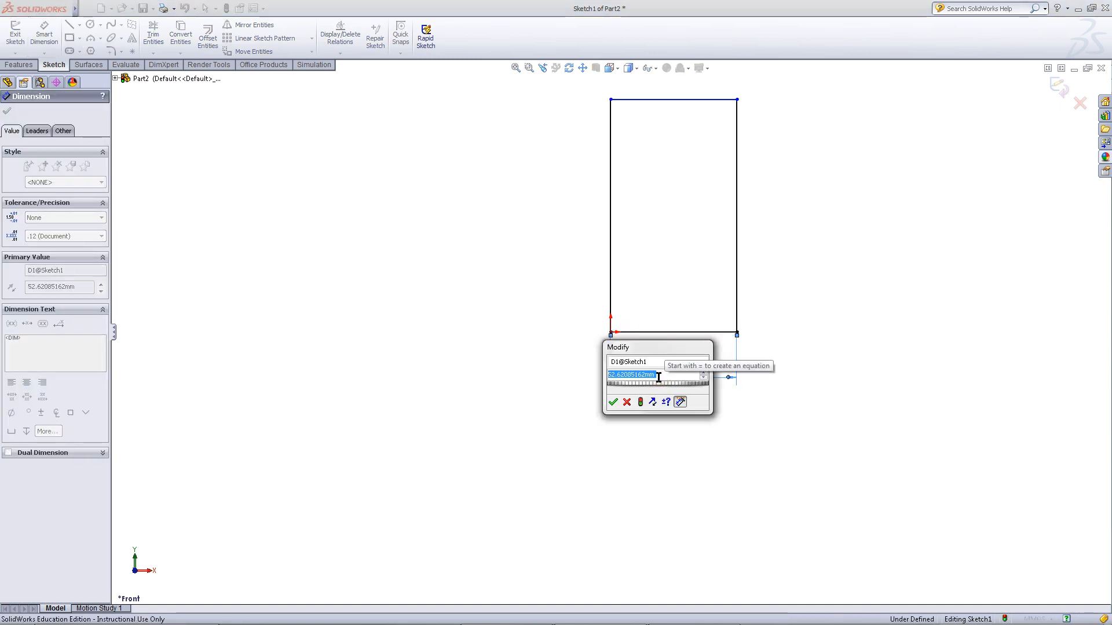
type("40")
key("Return")
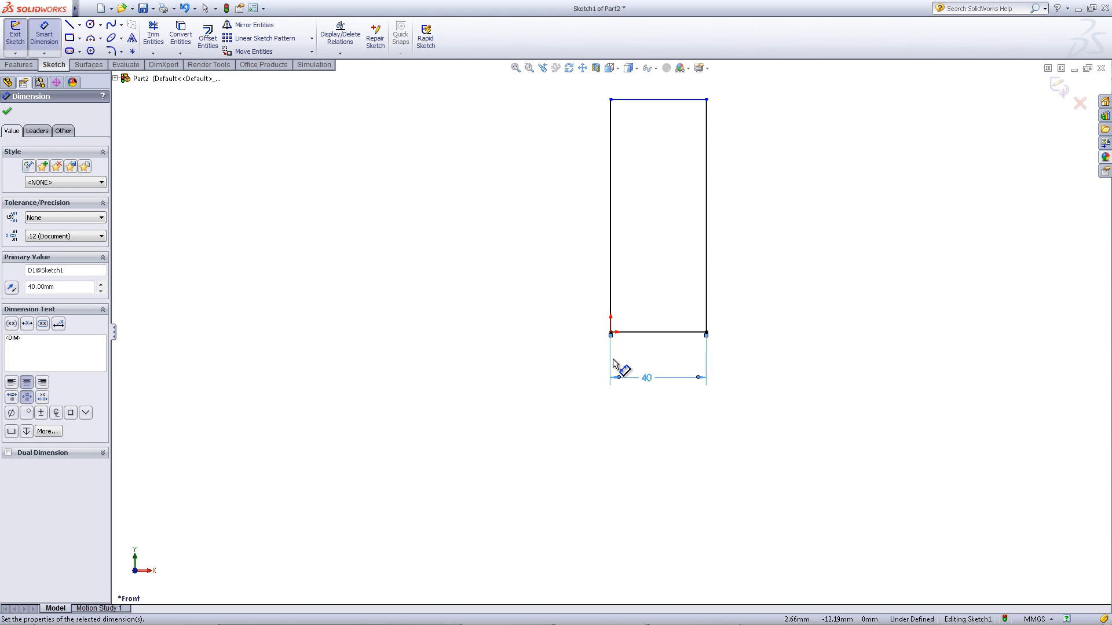
left_click(608, 263)
left_click(557, 239)
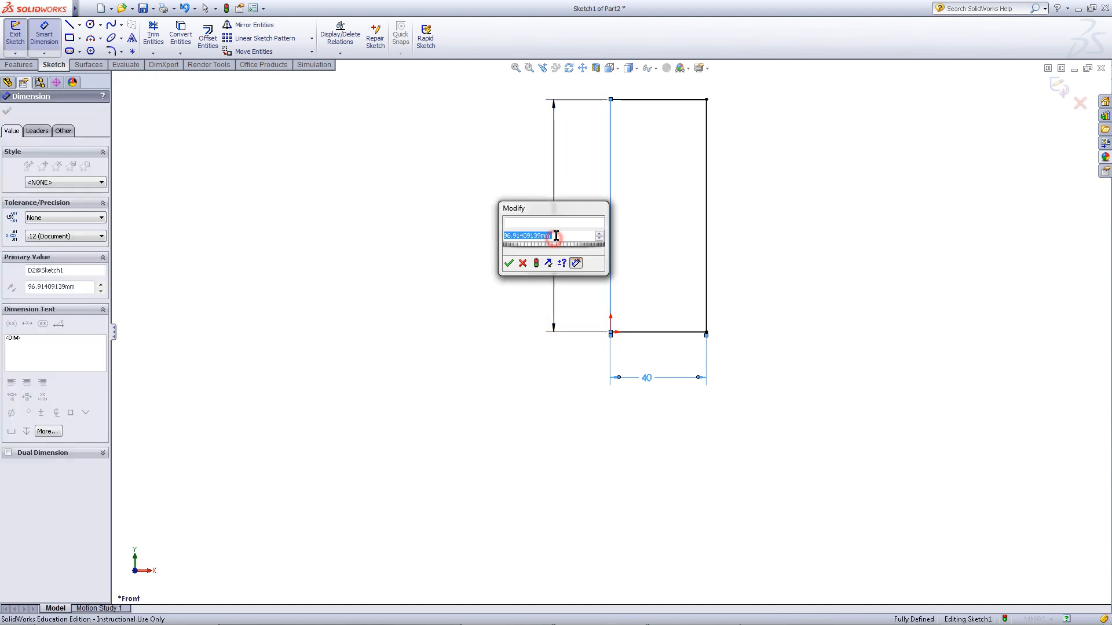
type("90")
key("Return")
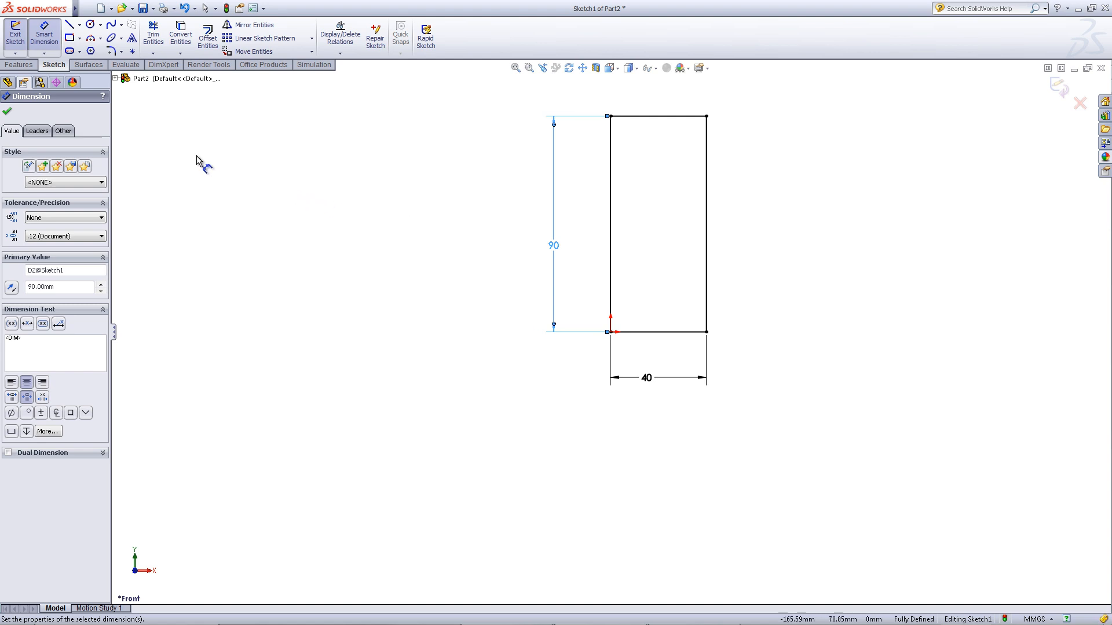
- Exit the sketch and extrude it 5 mm into the slab Boss-Extrude1
left_click(15, 34)
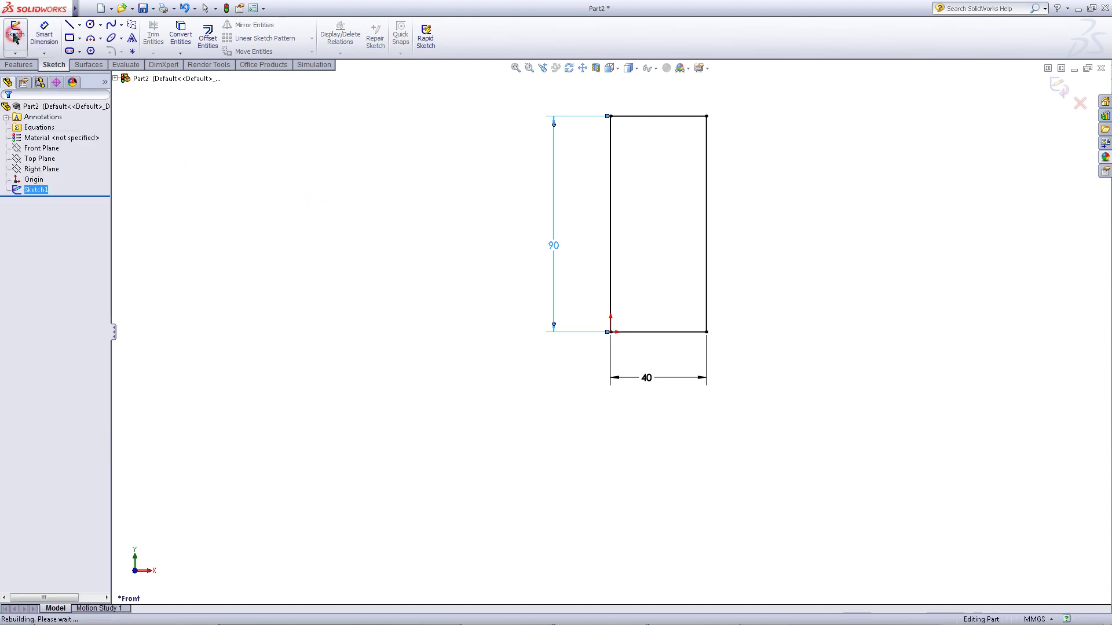
left_click(19, 65)
left_click(19, 39)
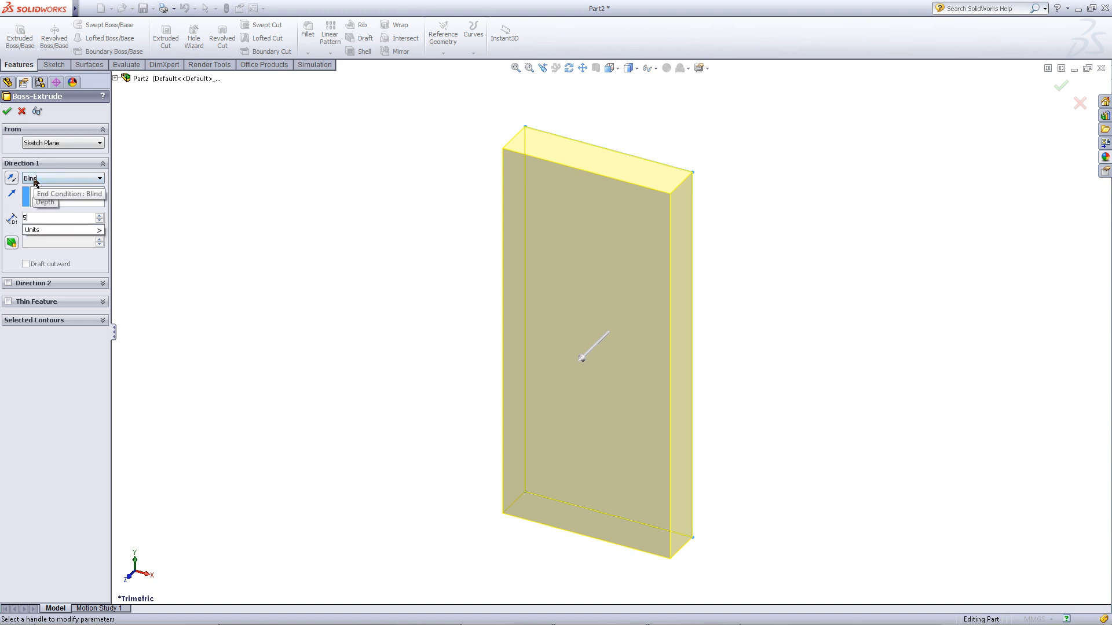
type("5")
key("Return")
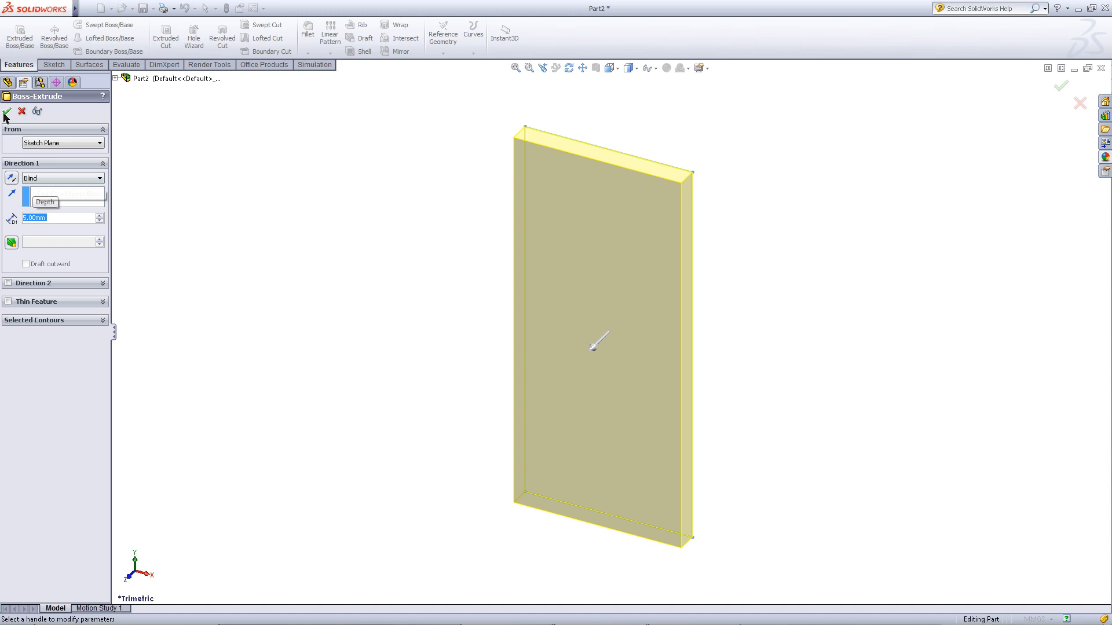
left_click(6, 113)
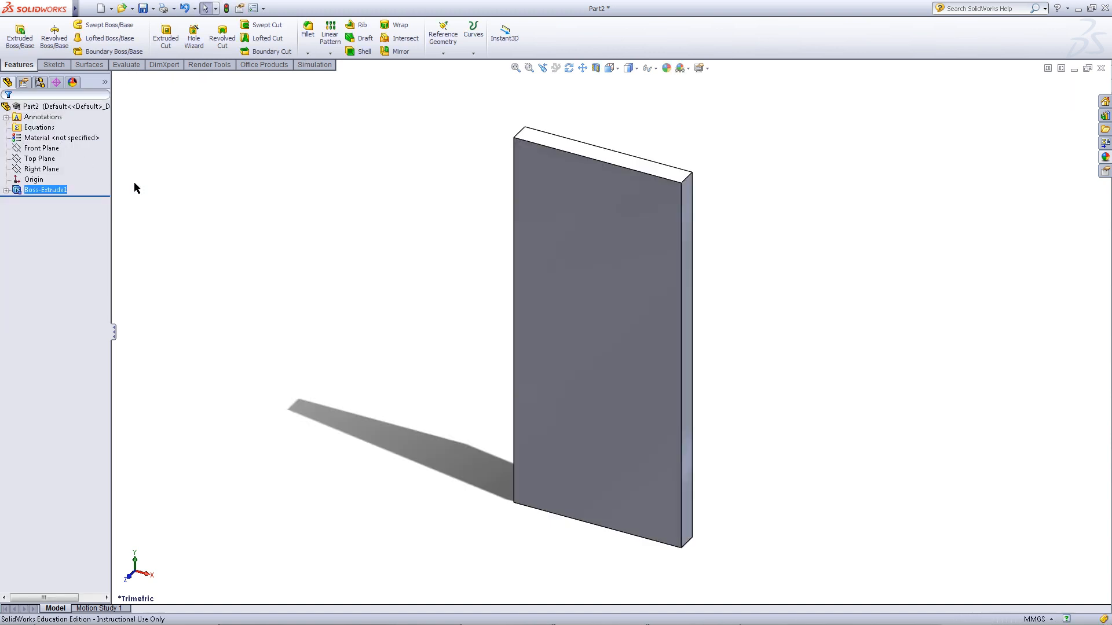
left_click(238, 218)
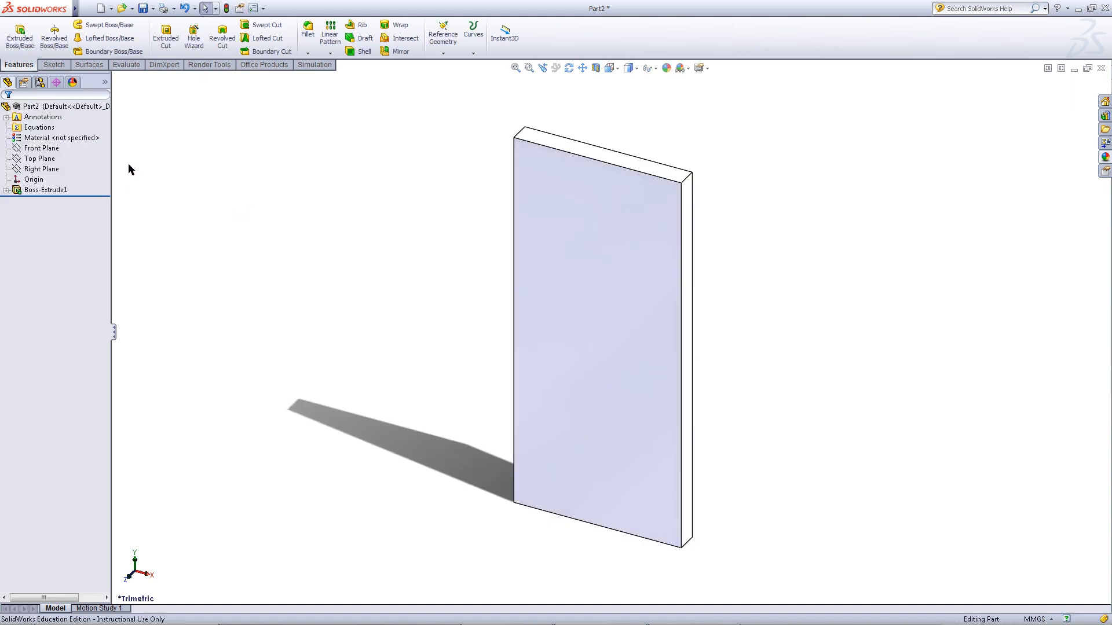
- Assign Oak from the Woods category as the part's material and apply it
left_click(94, 140)
right_click(92, 140)
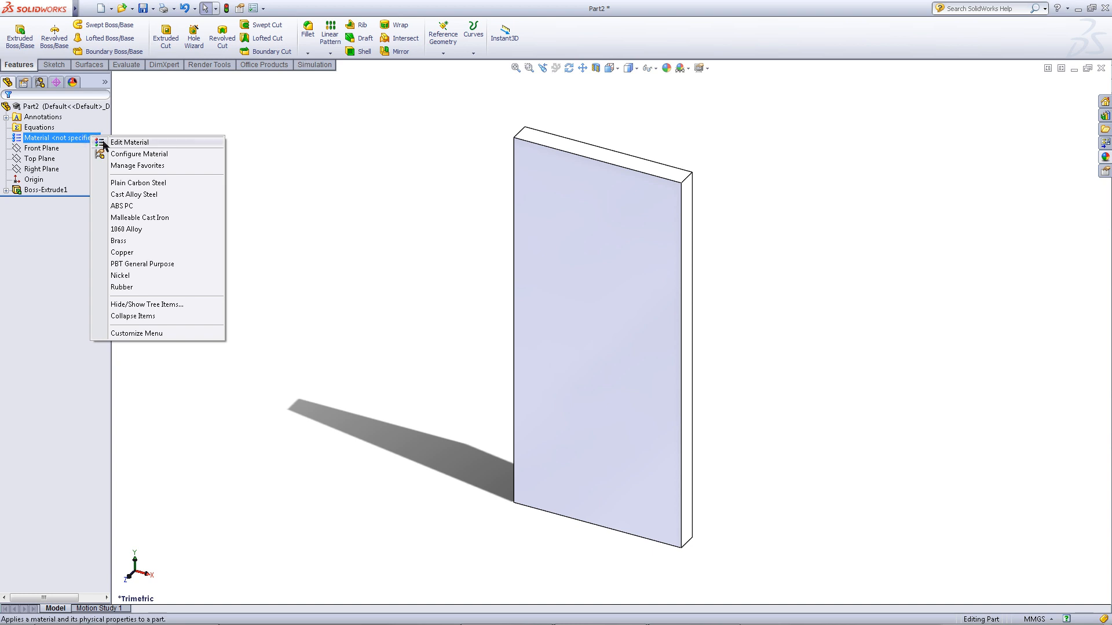
left_click(104, 143)
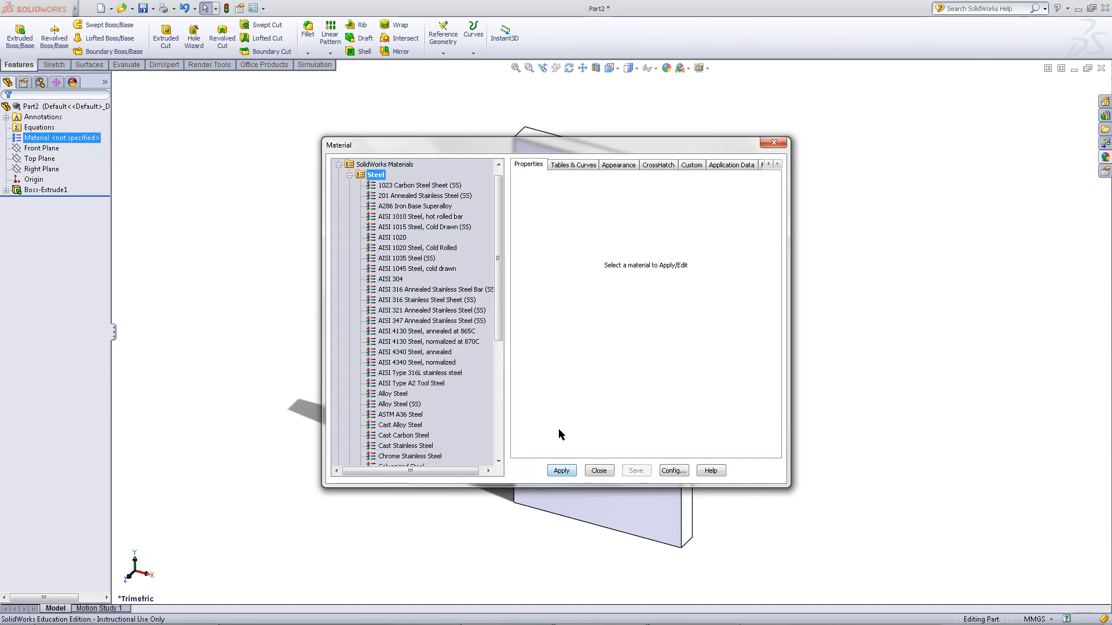
left_click_drag(498, 327, 507, 455)
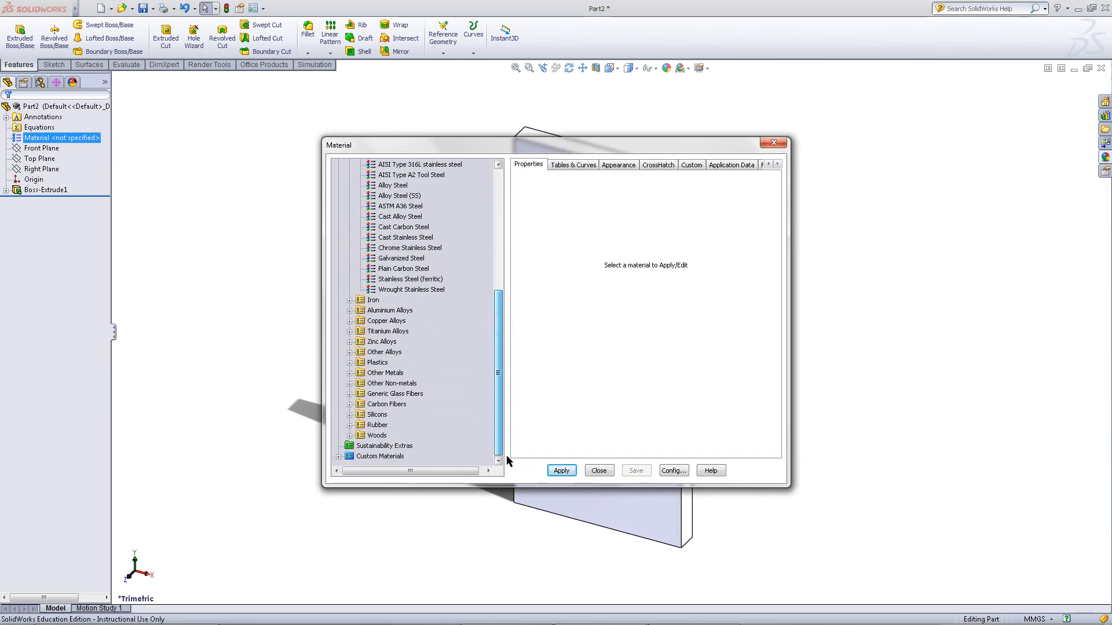
left_click(350, 436)
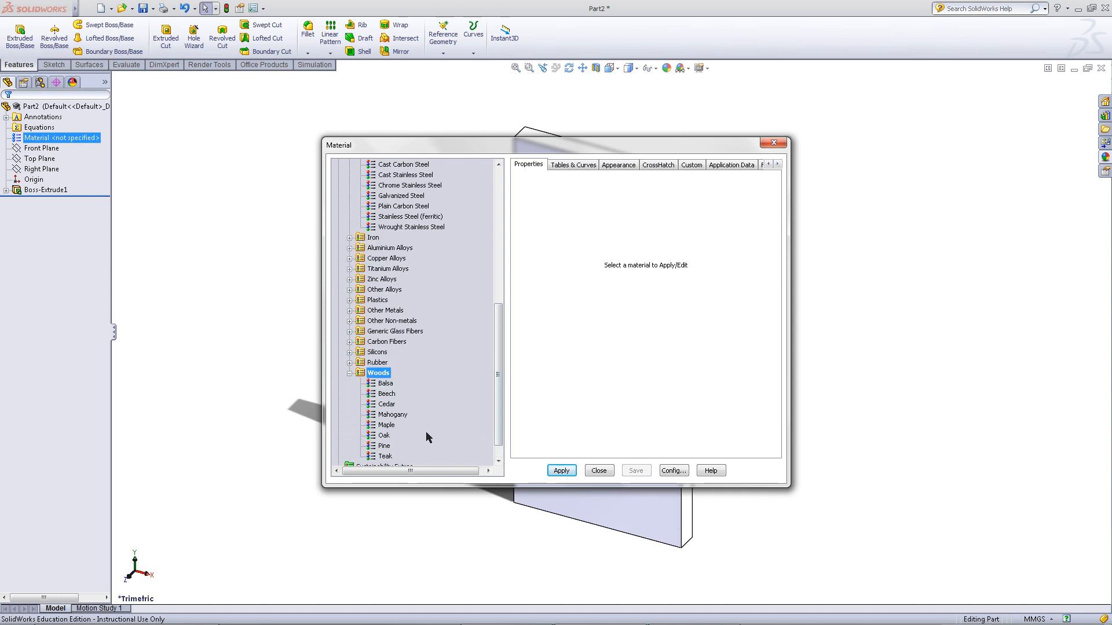
left_click(384, 437)
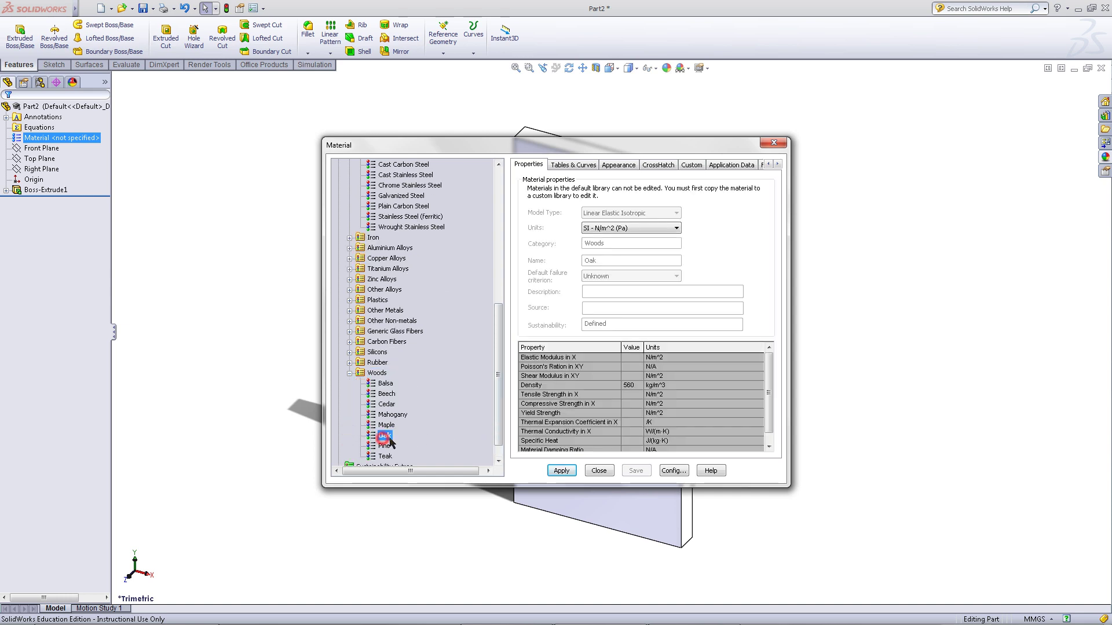
left_click(561, 470)
left_click(598, 471)
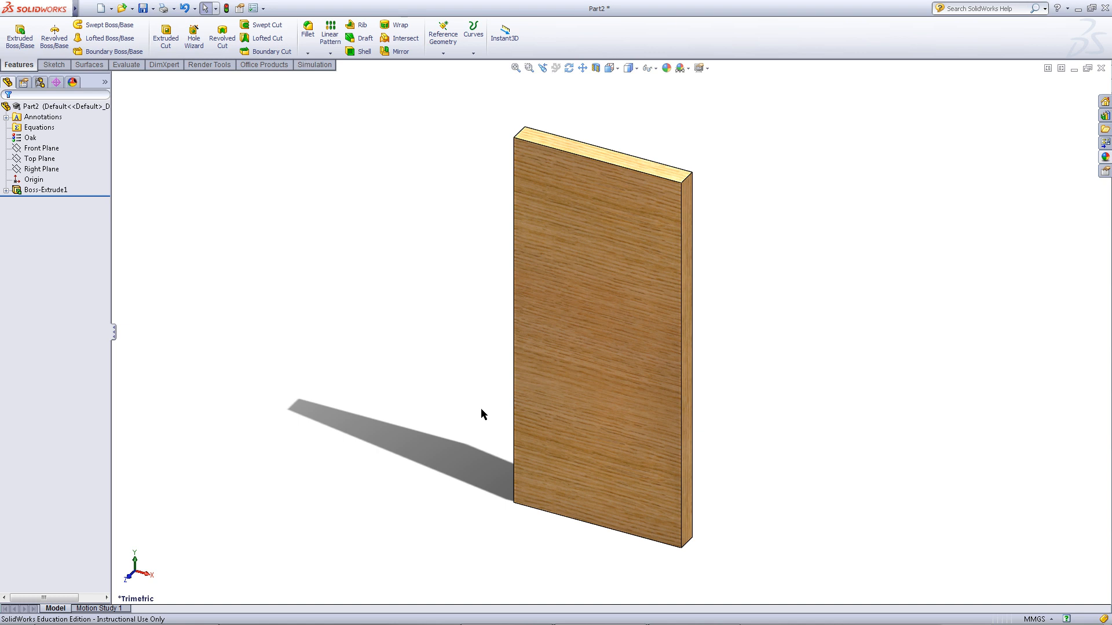
left_click(444, 386)
- Round the slab's four corner edges with a 5 mm fillet
left_click(308, 40)
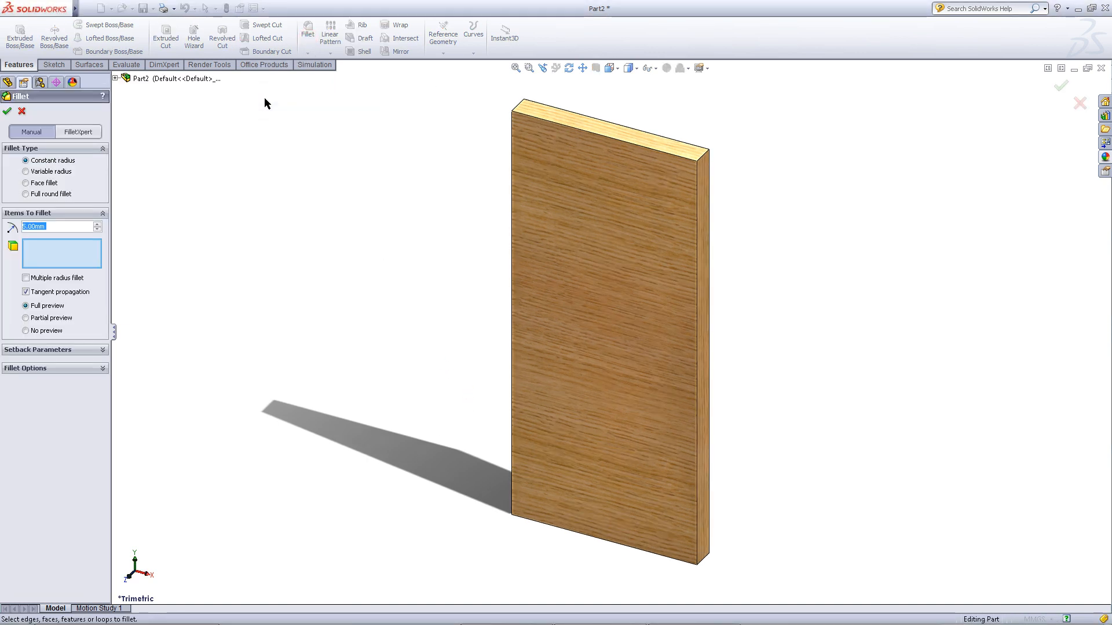
left_click(67, 225)
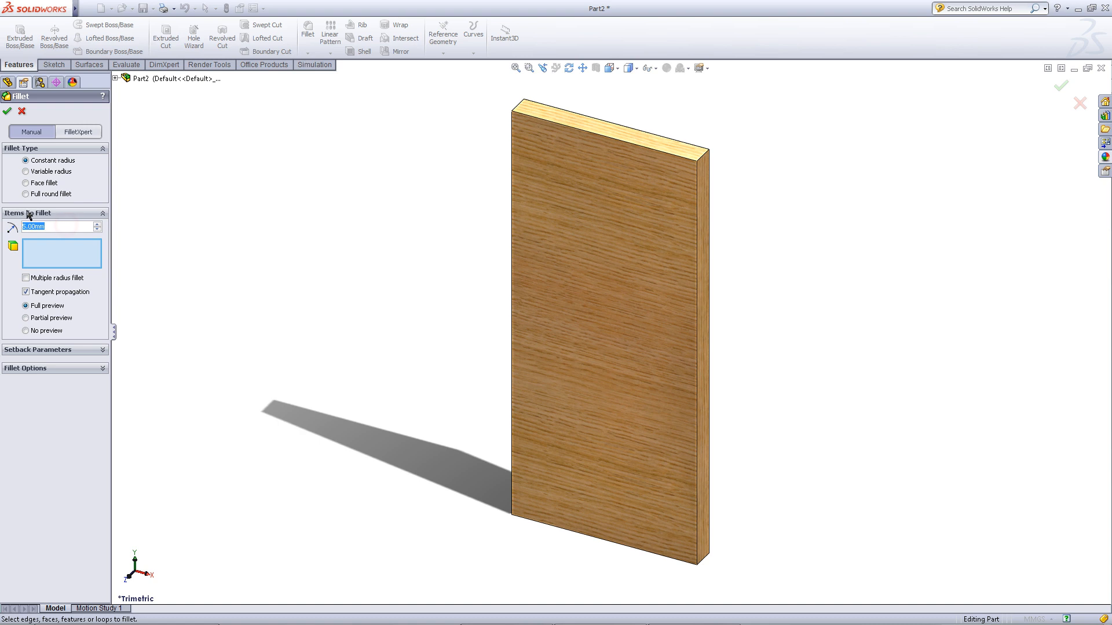
type("5")
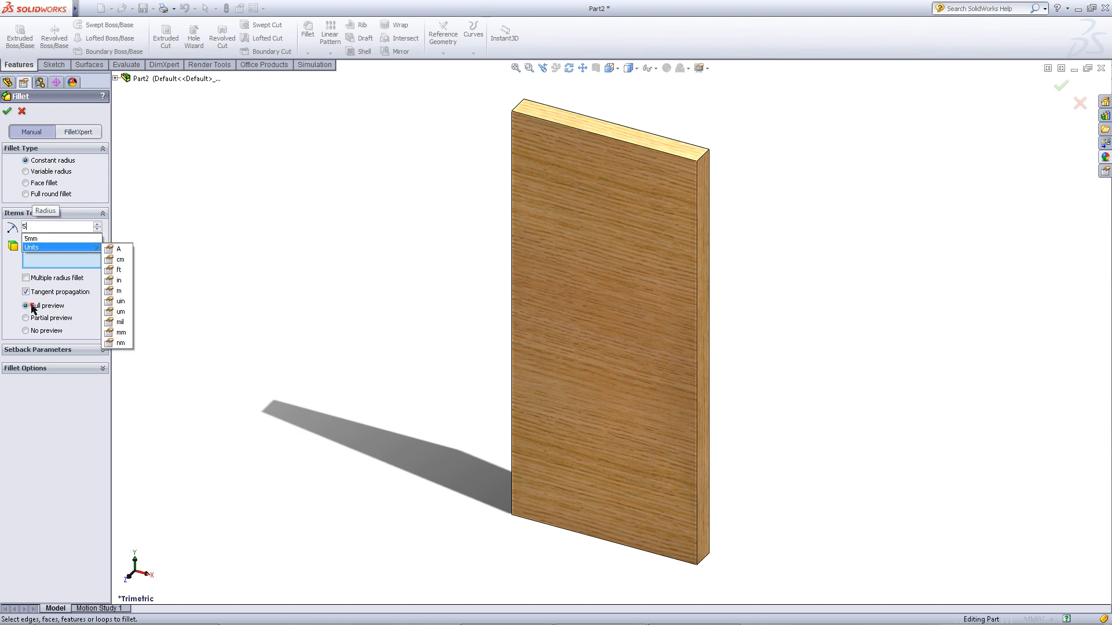
left_click(32, 307)
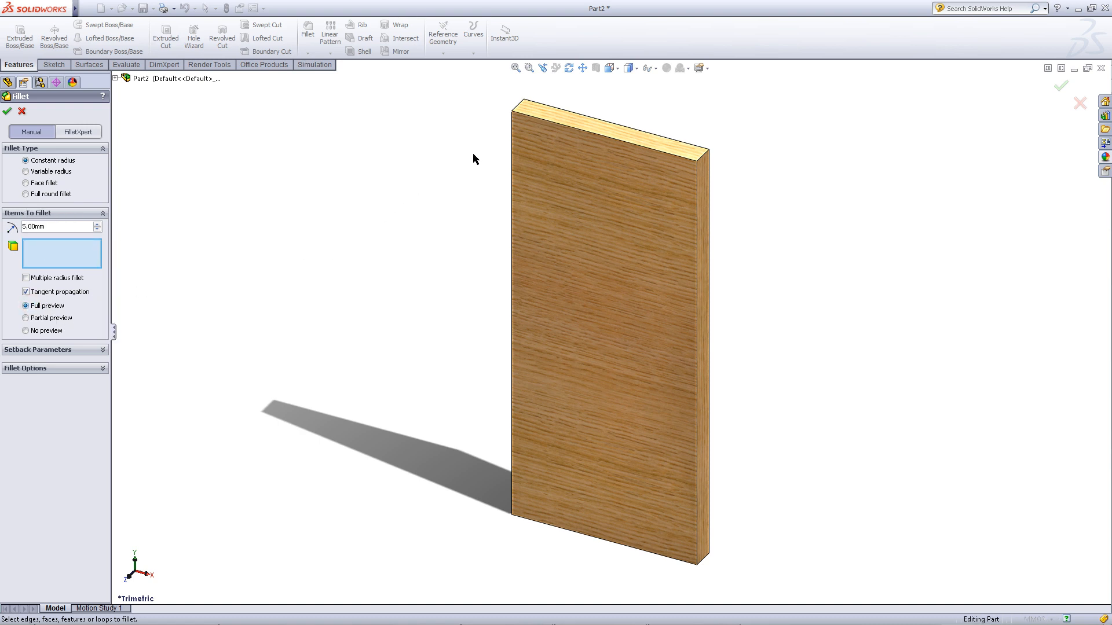
left_click(517, 106)
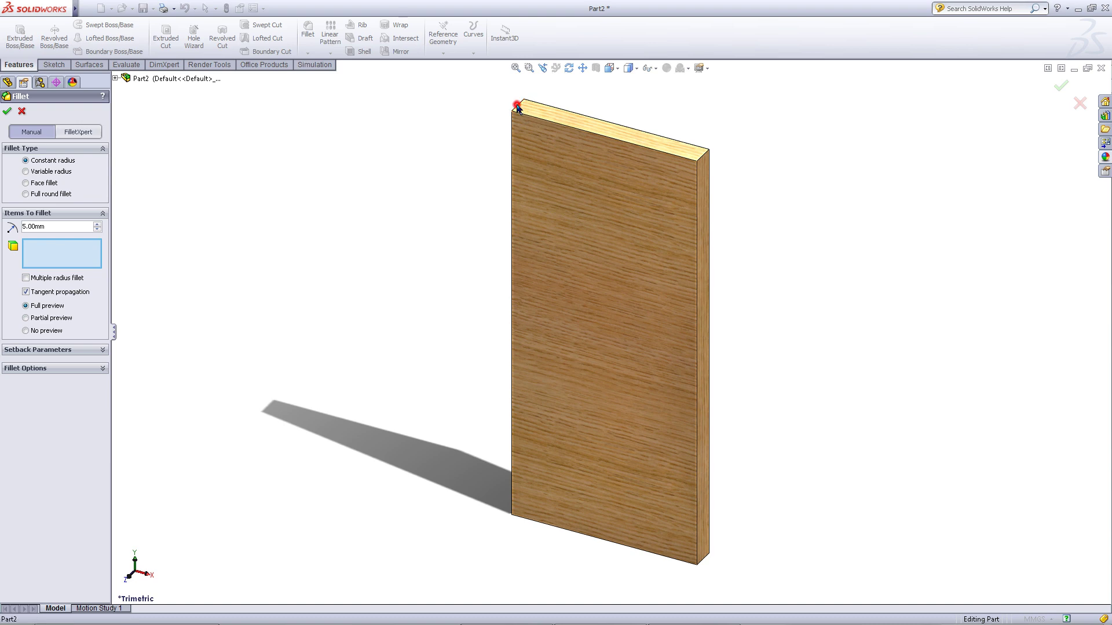
left_click(702, 159)
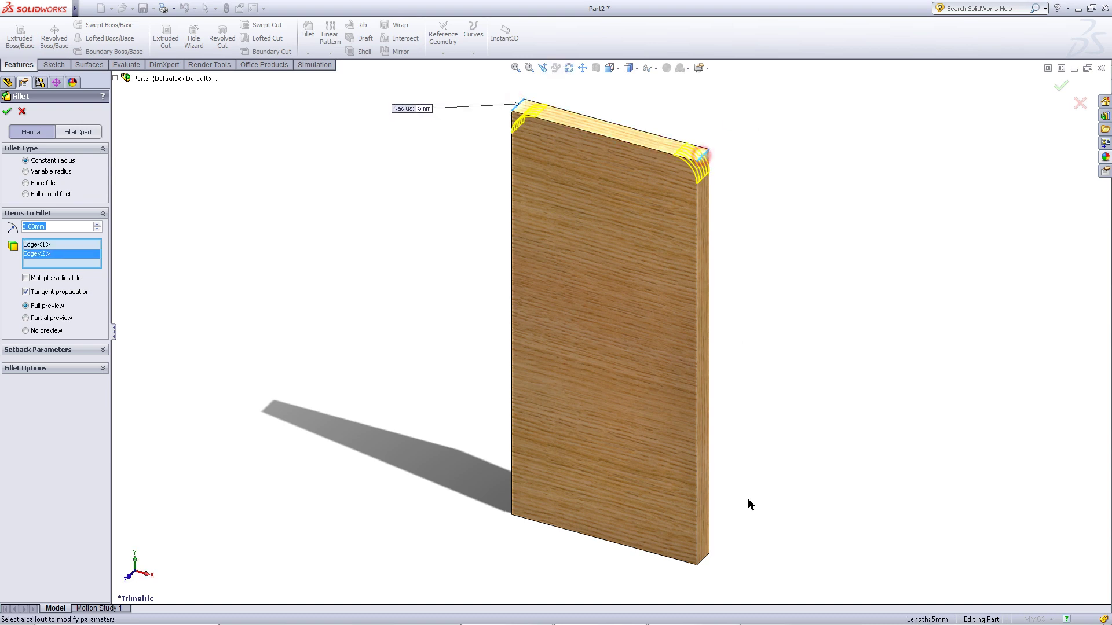
left_click(703, 559)
middle_click_drag(537, 575, 561, 519)
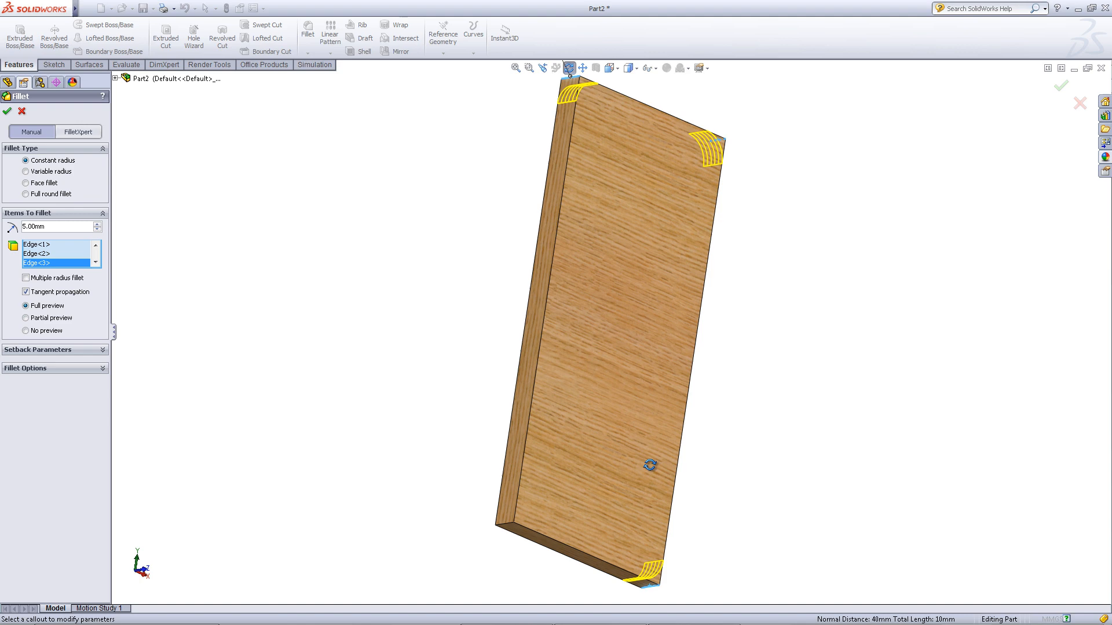
left_click(517, 525)
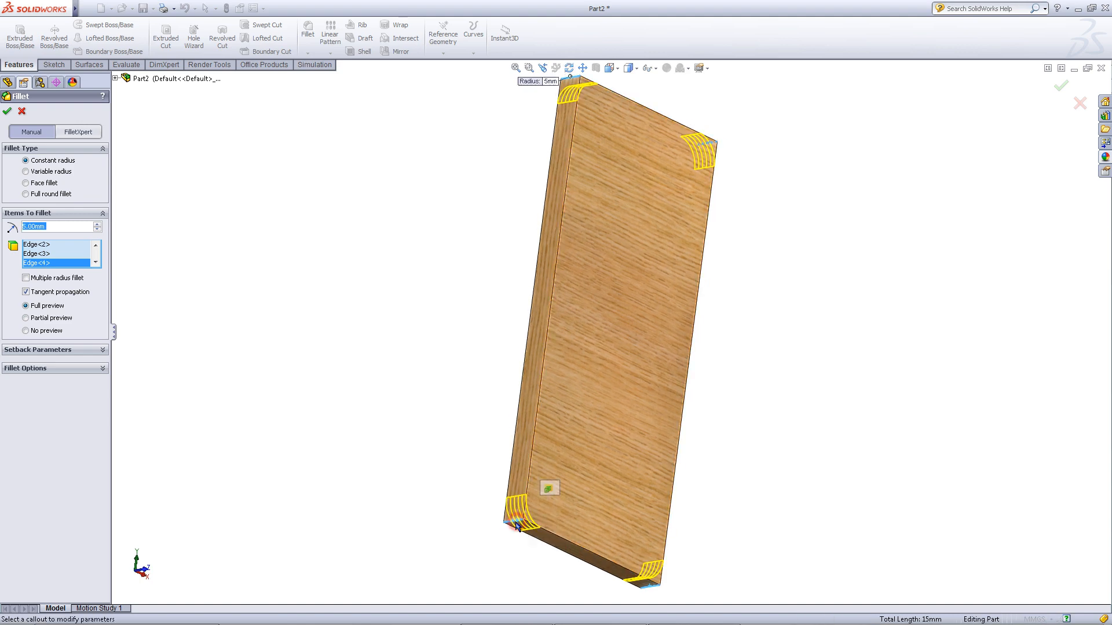
left_click(7, 113)
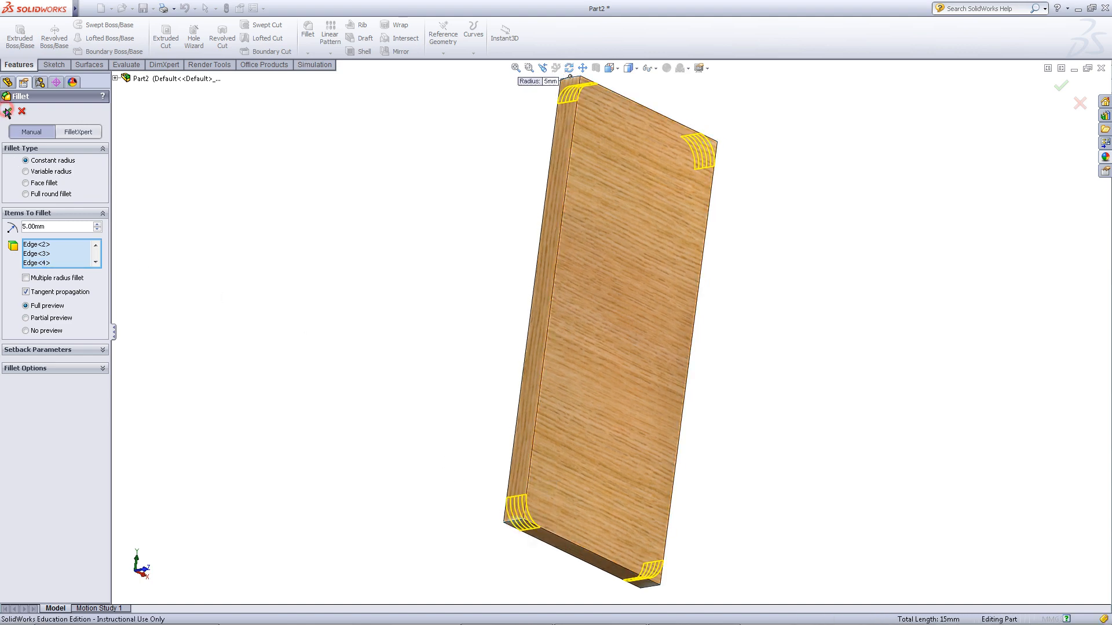
- Switch to the Front view and start a new sketch on the slab's front face
mouse_move(281, 231)
middle_mouse_down()
mouse_move(436, 331)
mouse_move(359, 340)
middle_mouse_up()
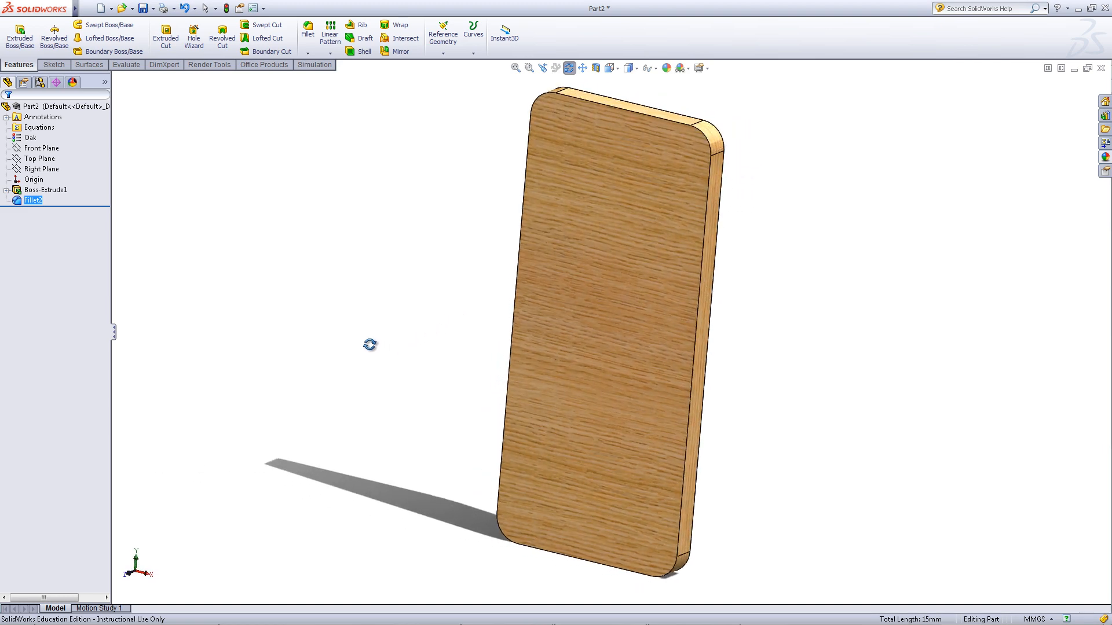
left_click(609, 68)
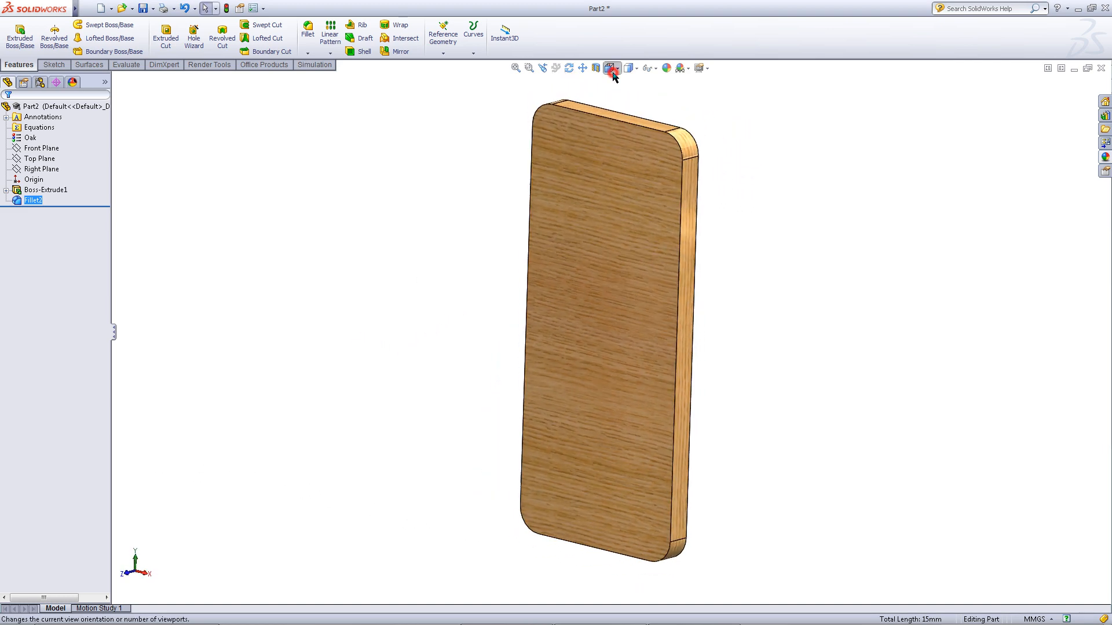
left_click(563, 343)
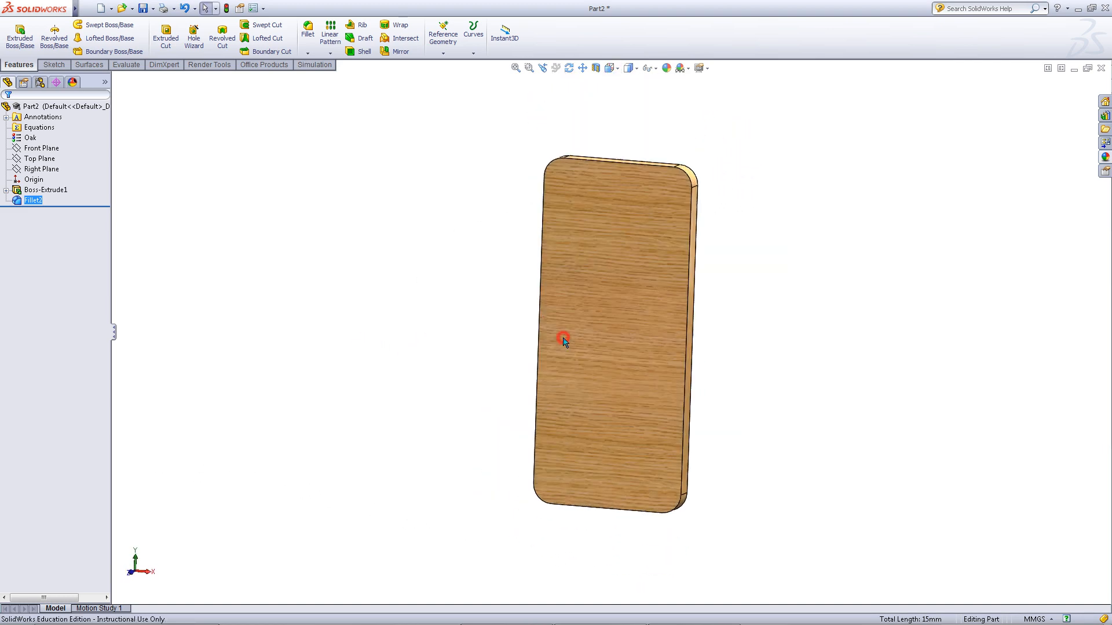
left_click(381, 233)
left_click(602, 230)
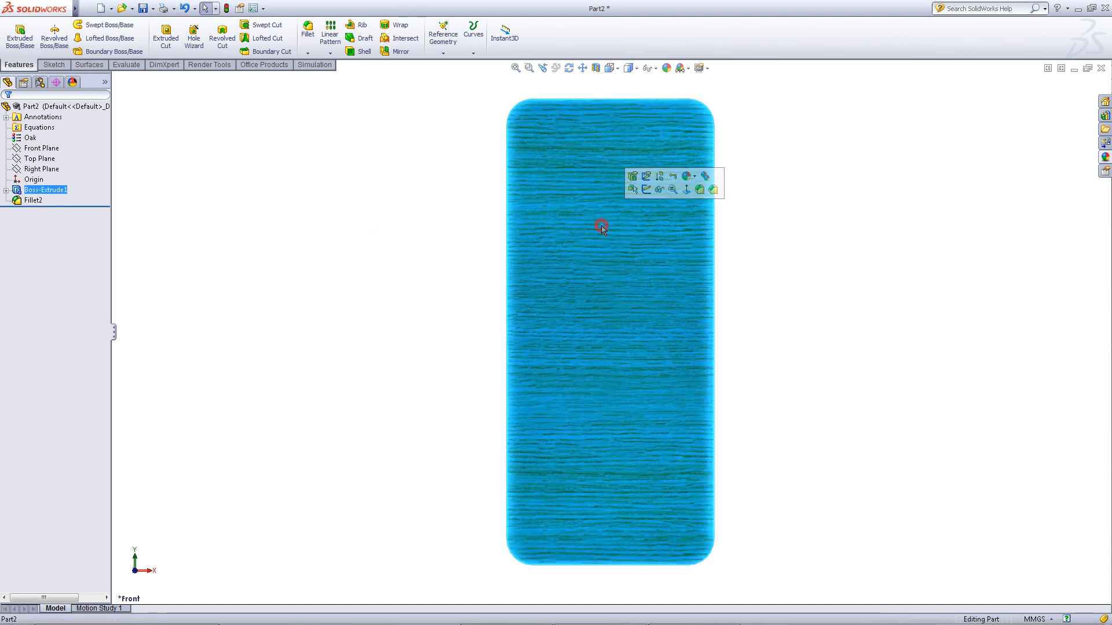
left_click(647, 189)
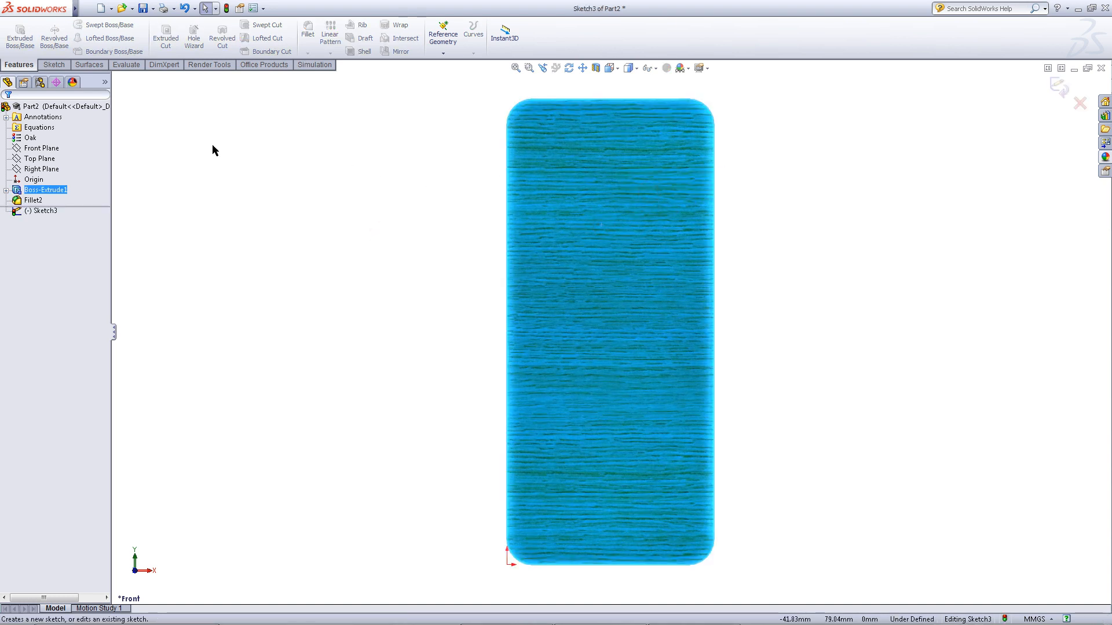
- Draw a small center rectangle near the top of the door's front face for the window
left_click(61, 66)
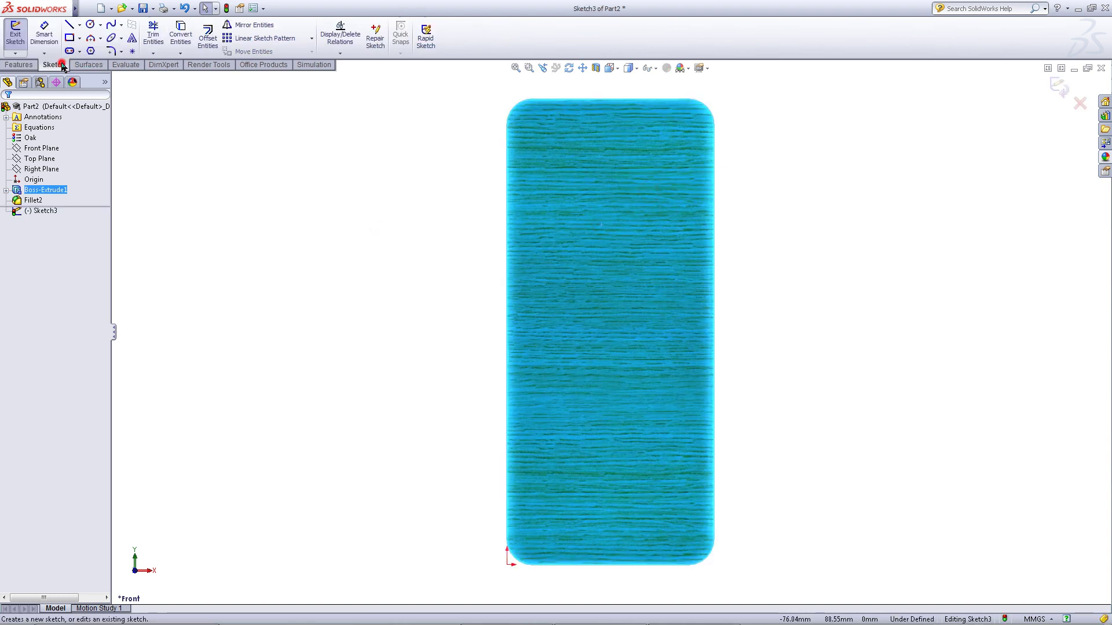
left_click(79, 39)
left_click(92, 61)
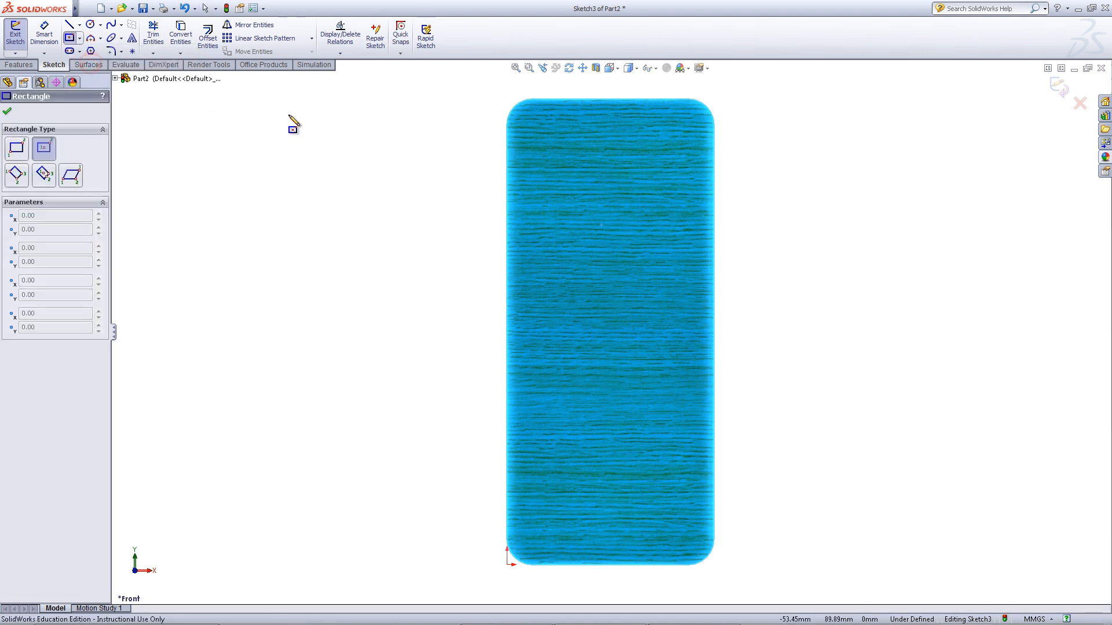
left_click(607, 216)
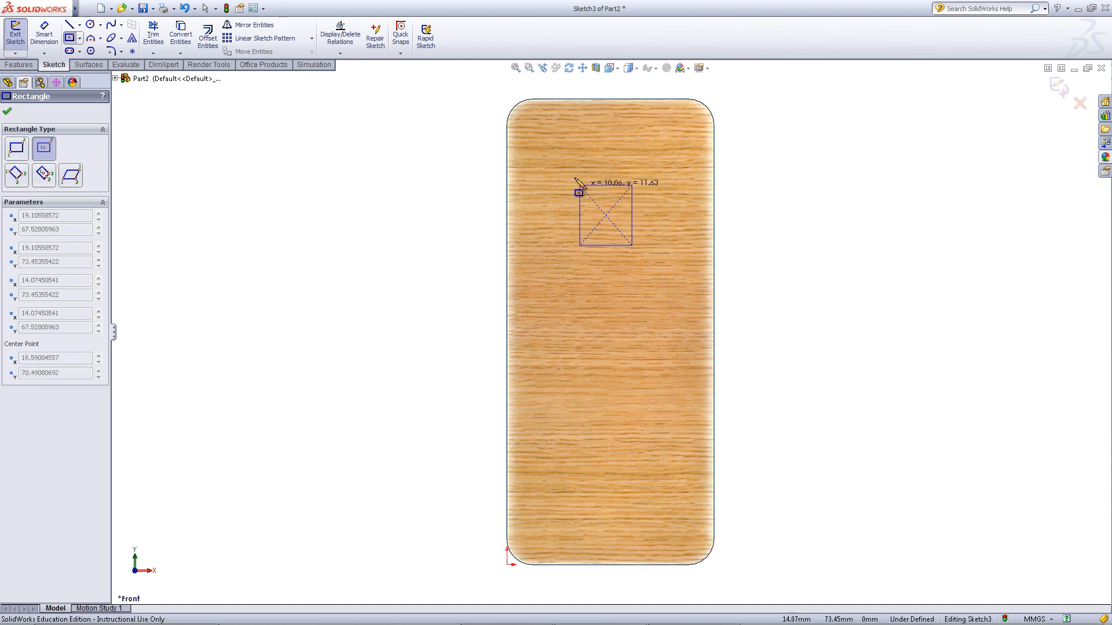
left_click(550, 166)
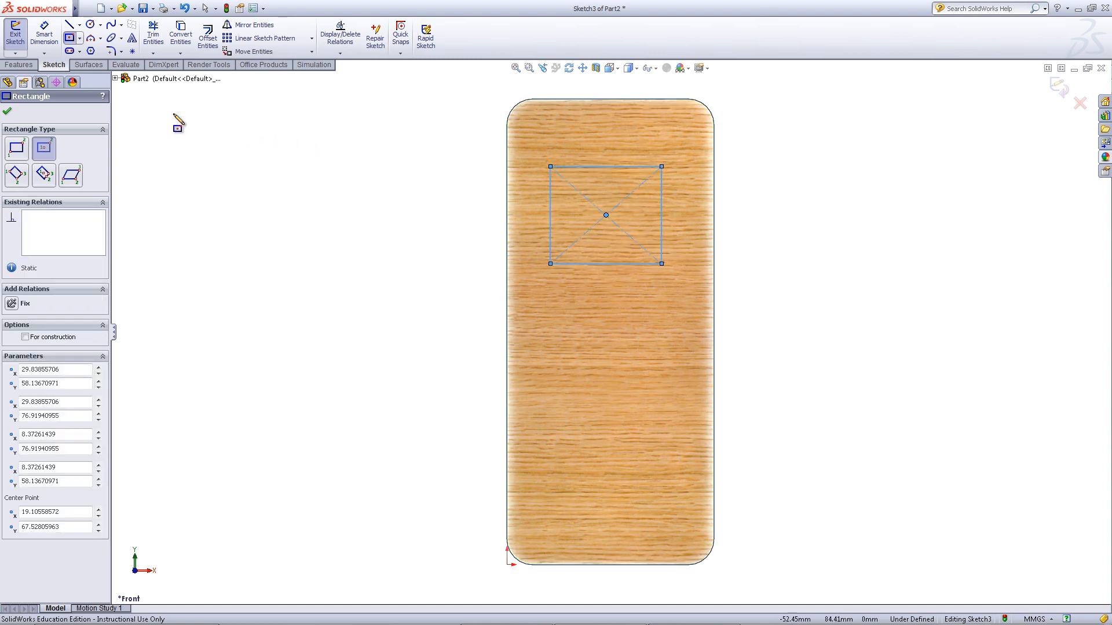
left_click(44, 36)
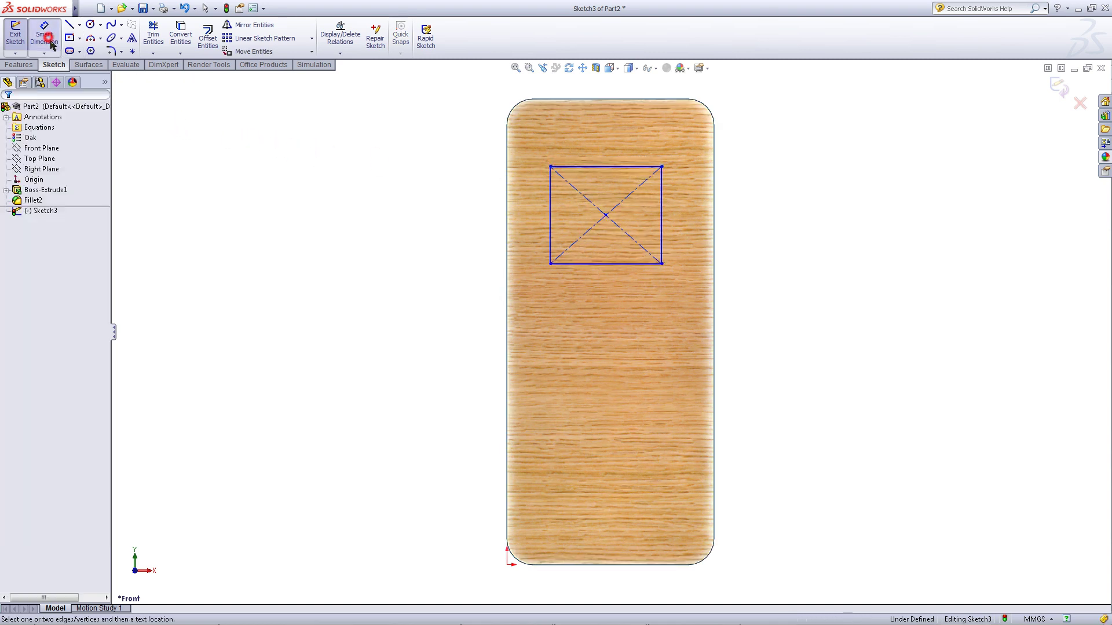
- Dimension the window 20 mm tall and 10 mm below the door's top edge
left_click(664, 217)
left_click(772, 219)
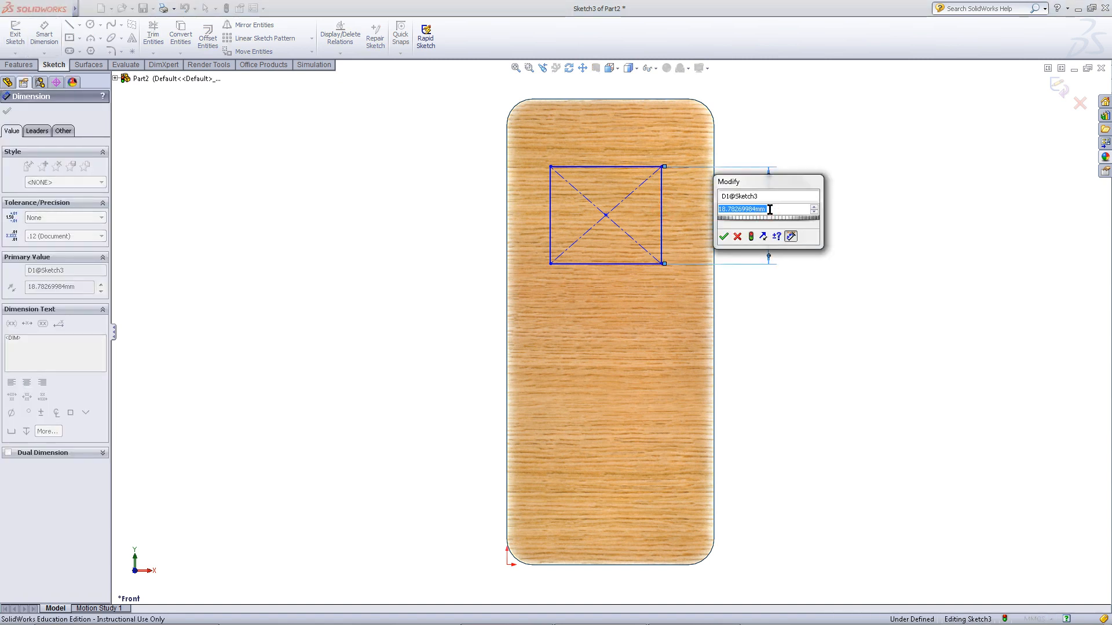
type("20")
key("Return")
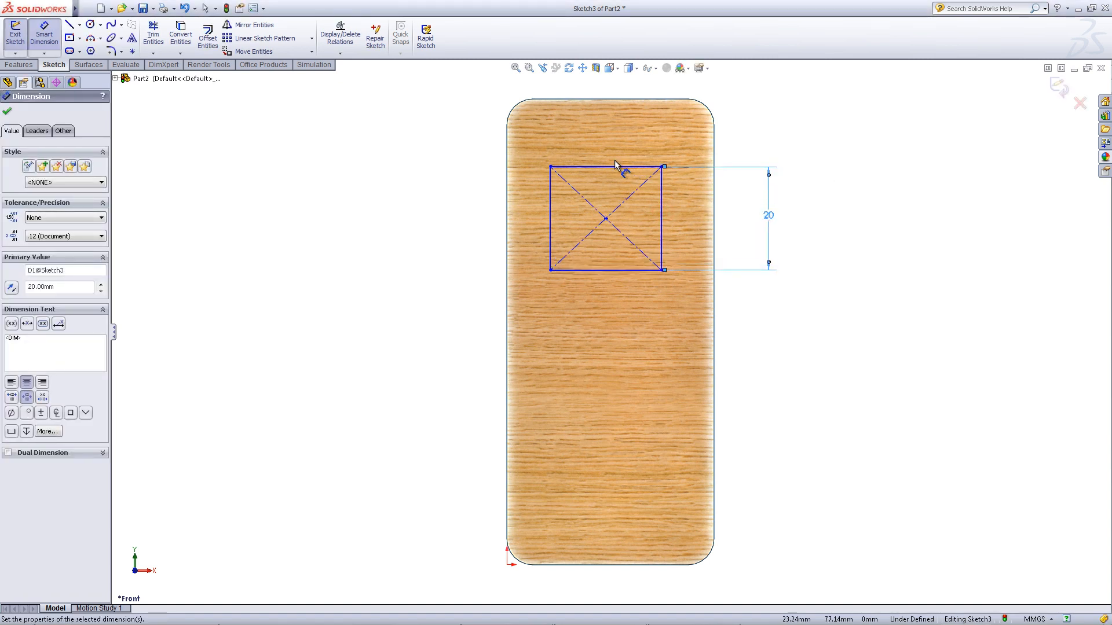
left_click(613, 166)
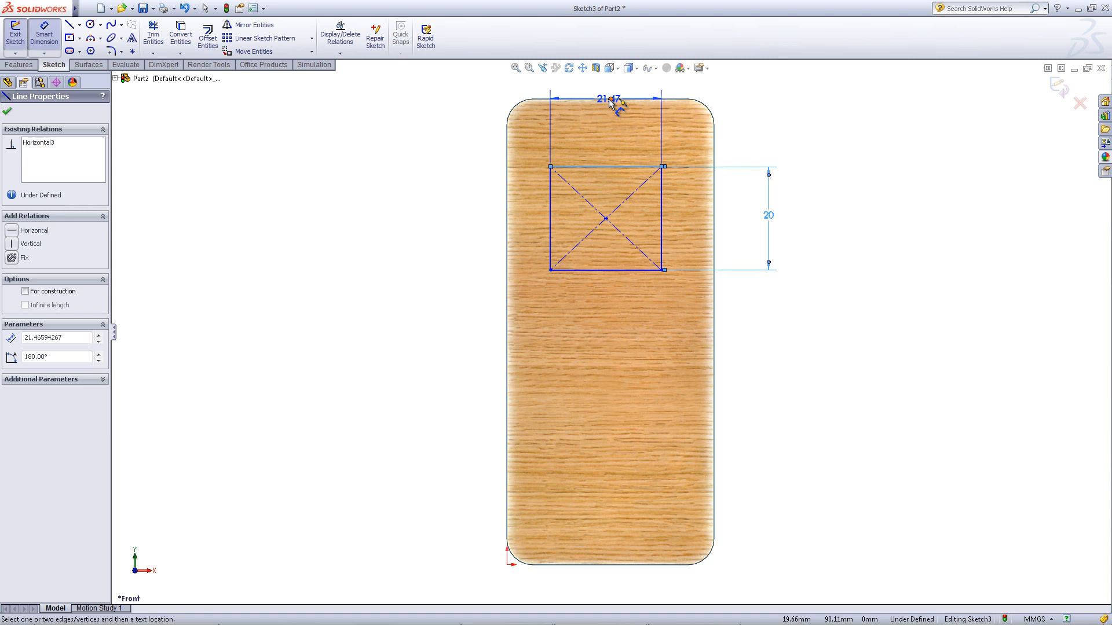
left_click(608, 98)
left_click(437, 130)
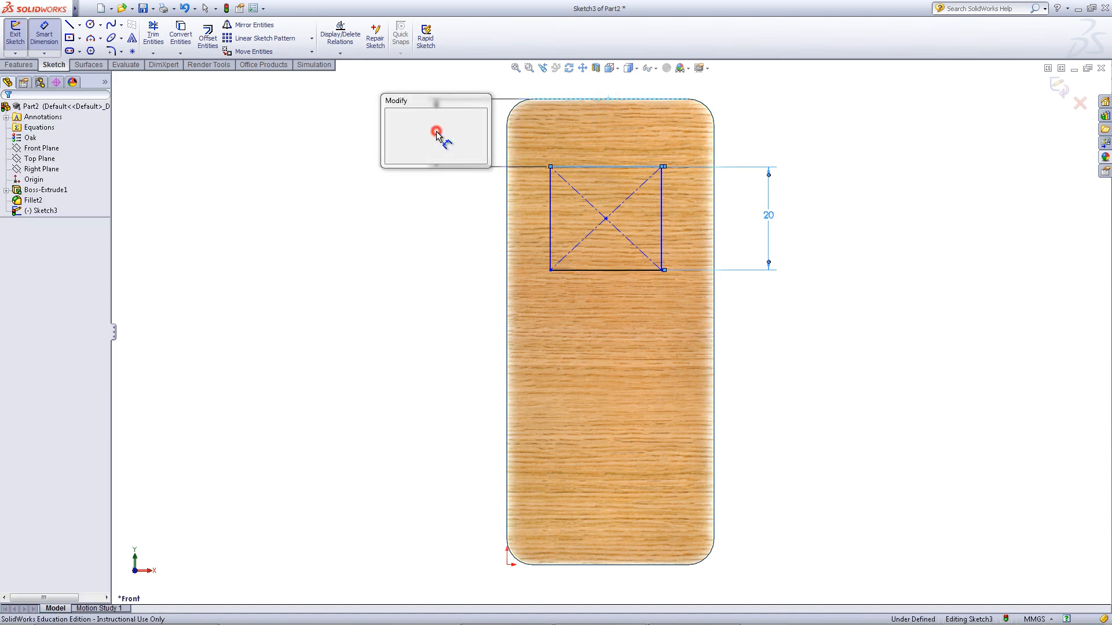
type("10")
key("Return")
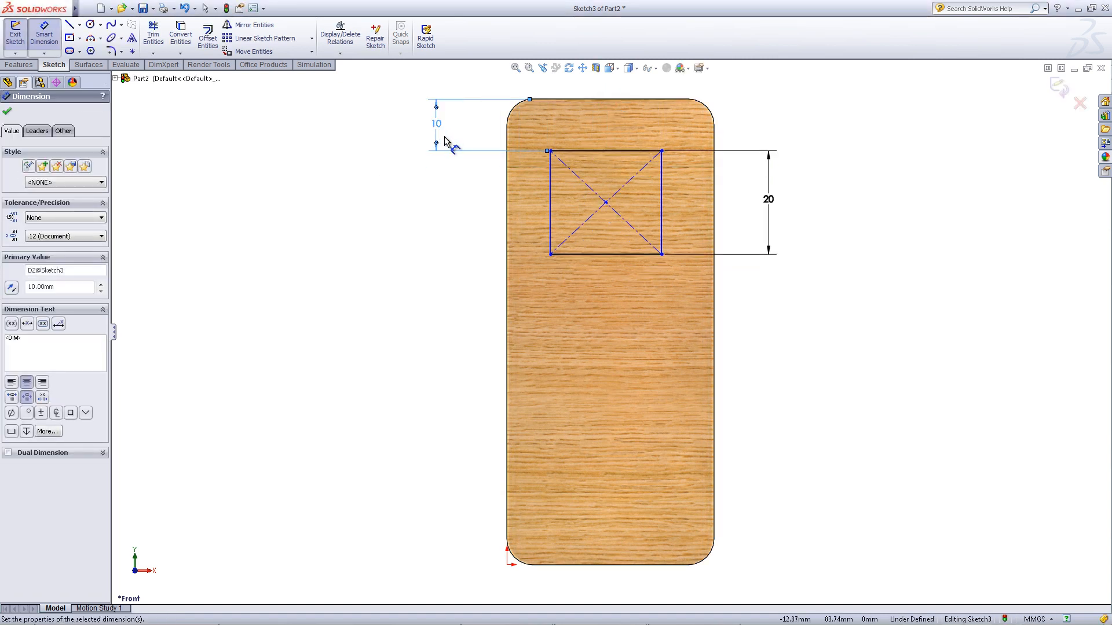
- Dimension the window 10 mm from the door's left and right edges, then exit the sketch
left_click(550, 213)
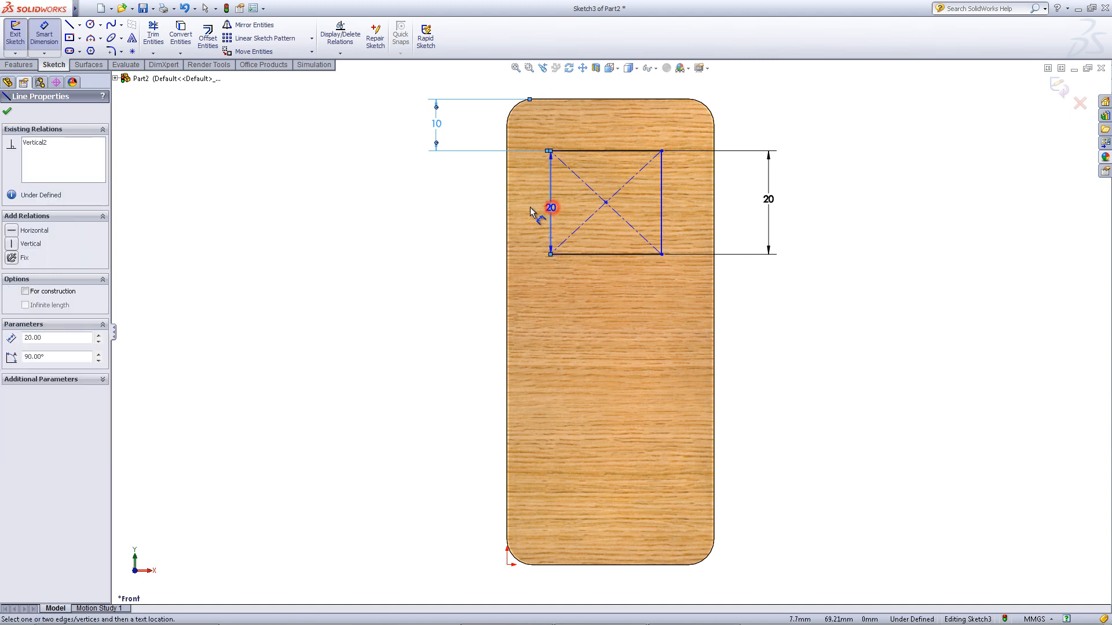
left_click(511, 211)
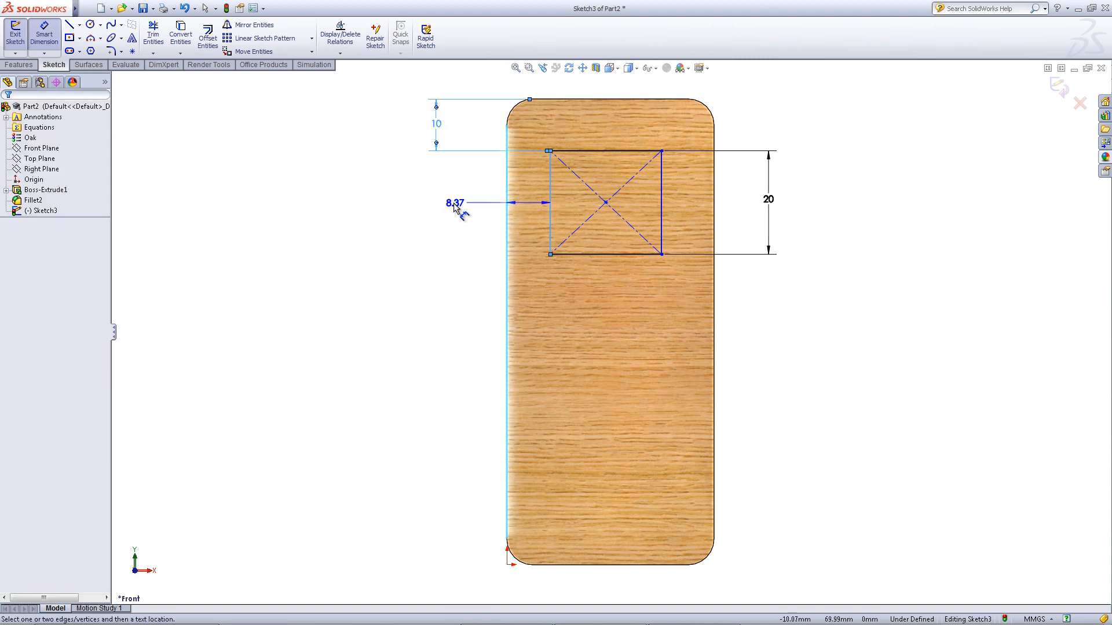
left_click(454, 207)
type("10")
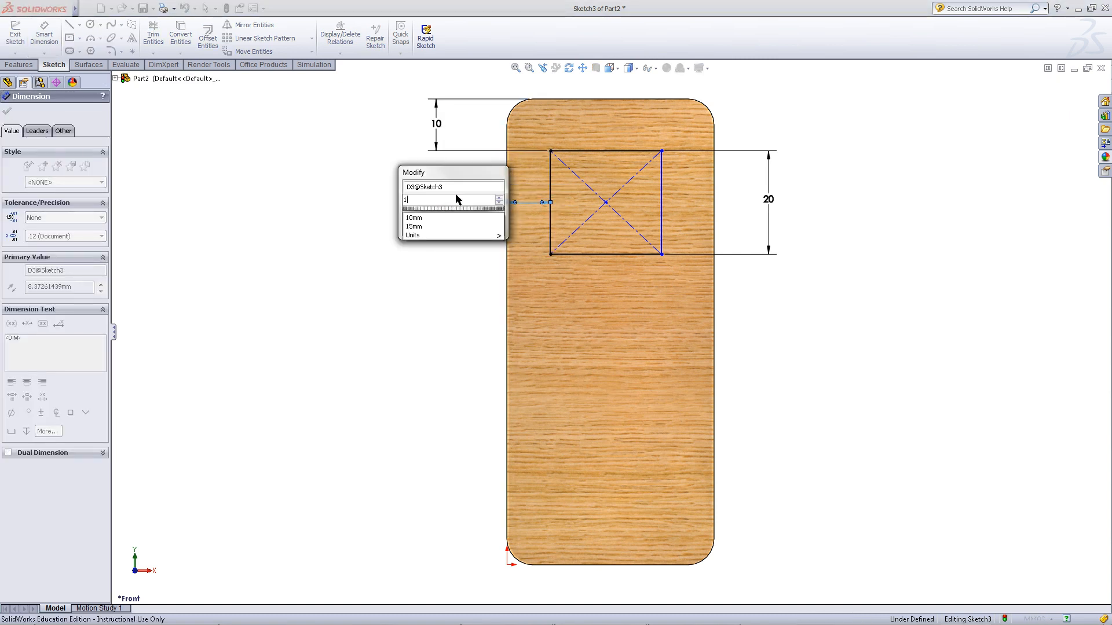
key("Return")
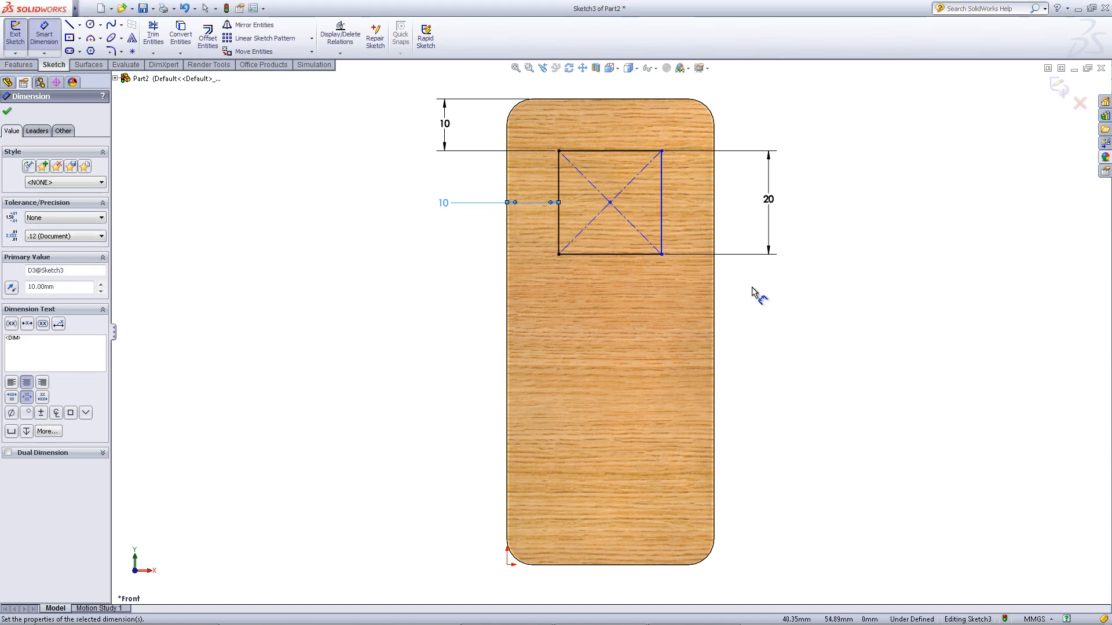
left_click(662, 233)
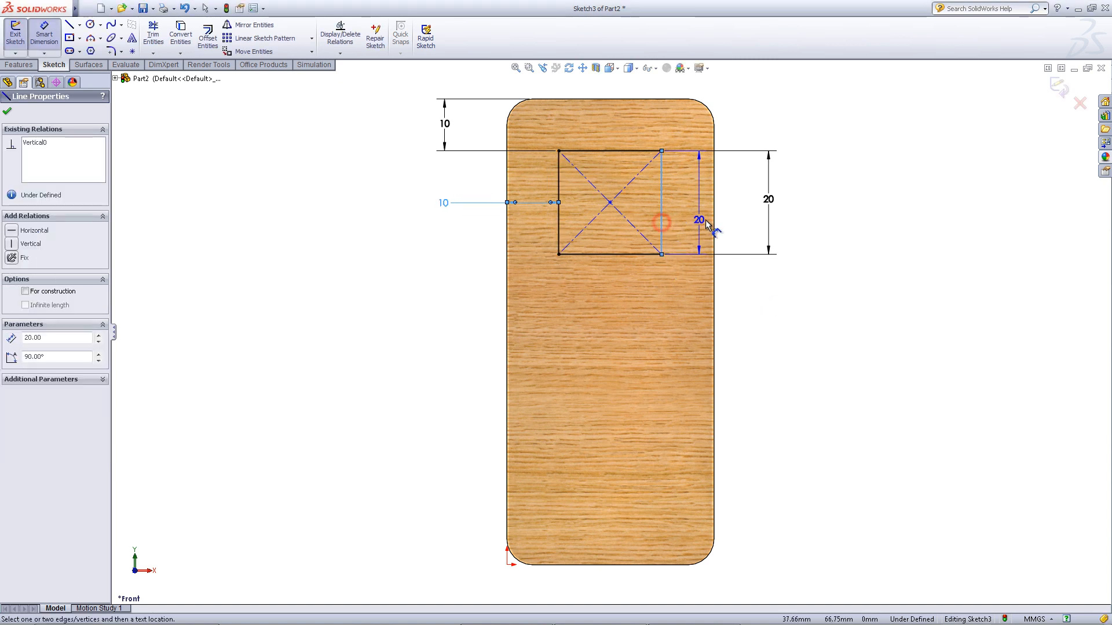
left_click(715, 225)
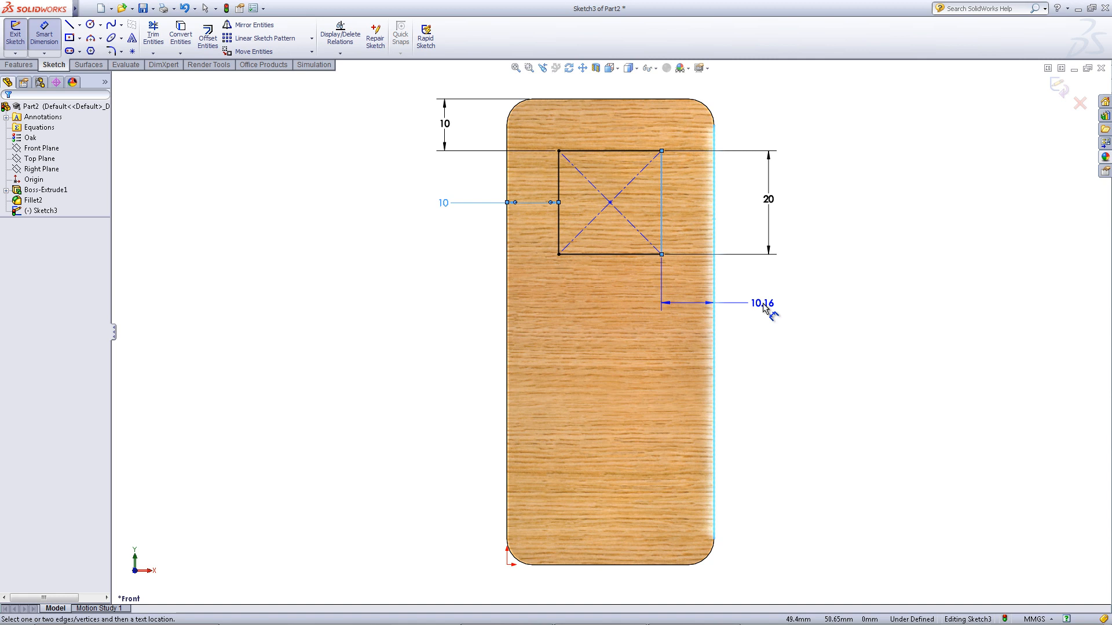
left_click(764, 305)
type("10")
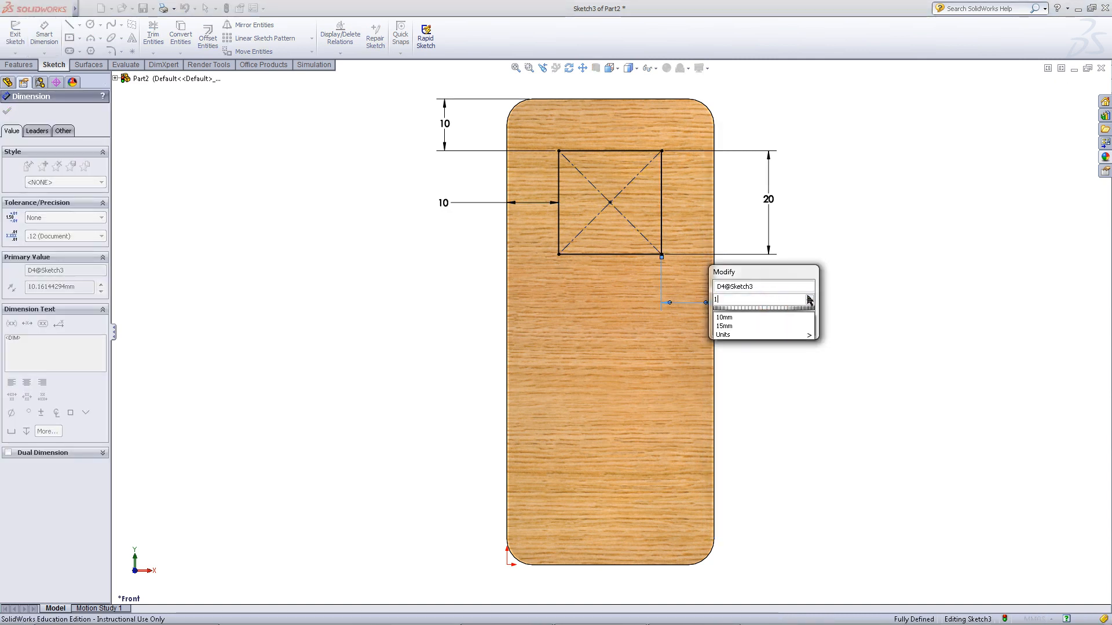
key("Return")
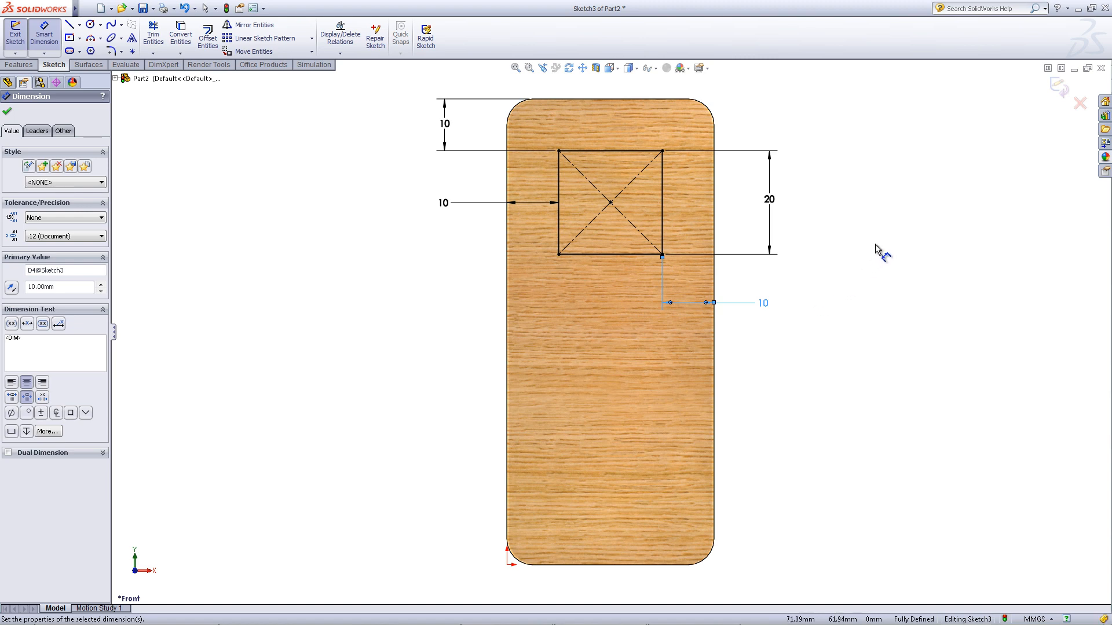
left_click(1060, 86)
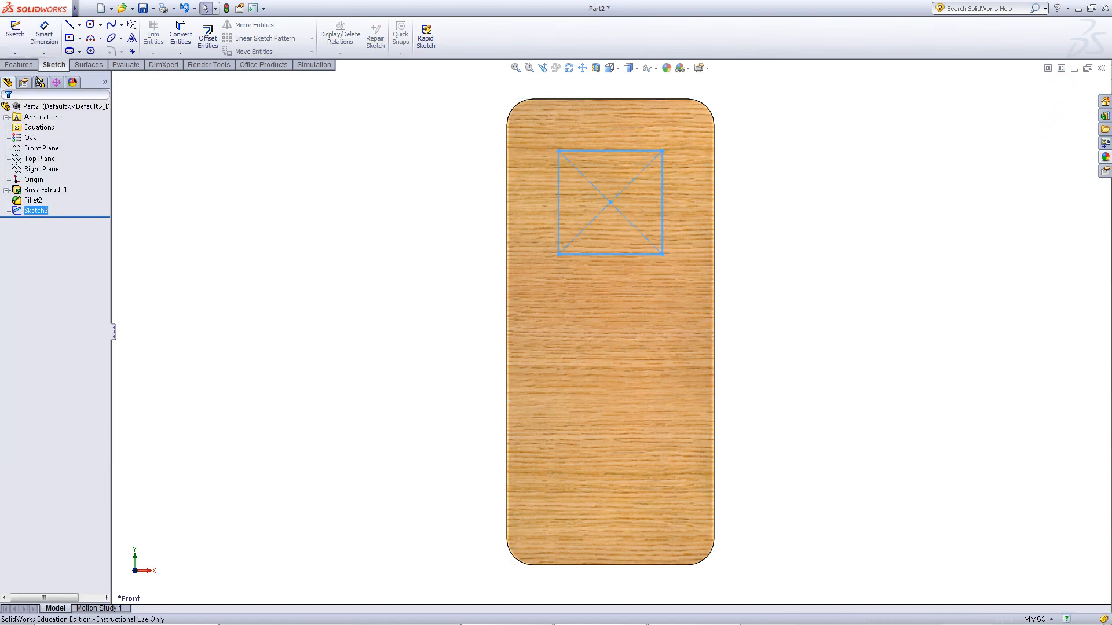
- Cut the window through the slab with an Extruded Cut set to Through All
left_click(18, 65)
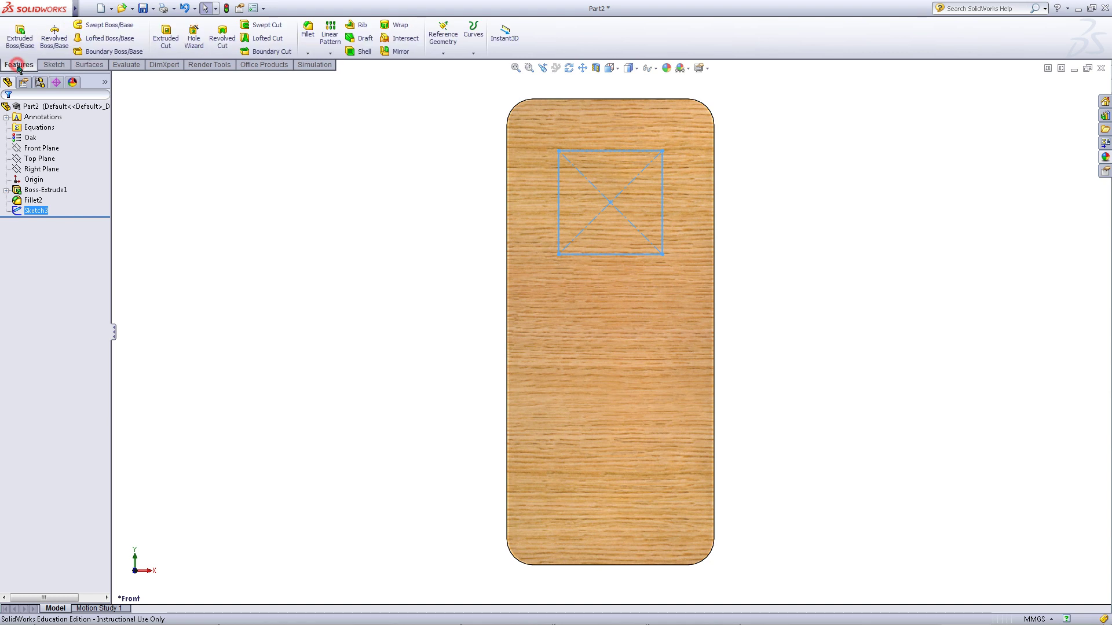
left_click(164, 39)
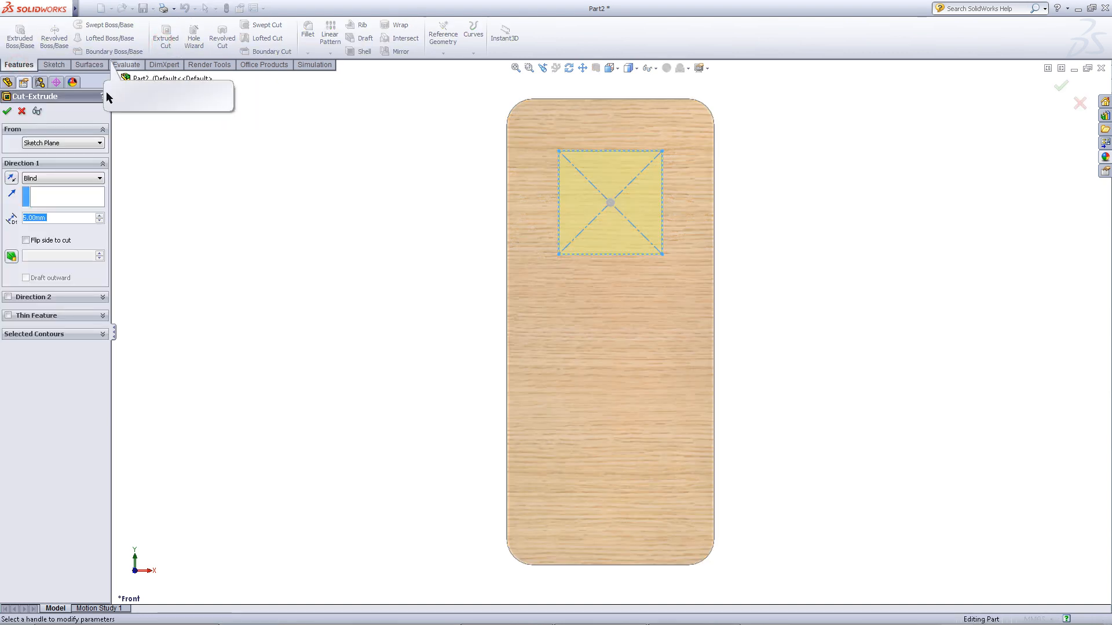
left_click(83, 178)
left_click(75, 198)
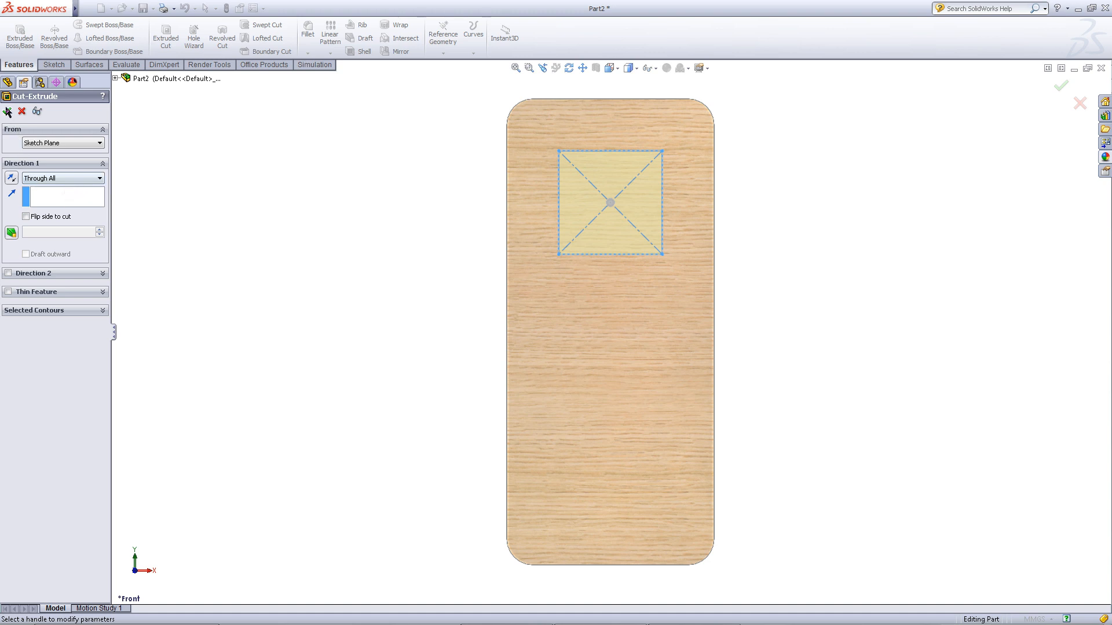
left_click(6, 109)
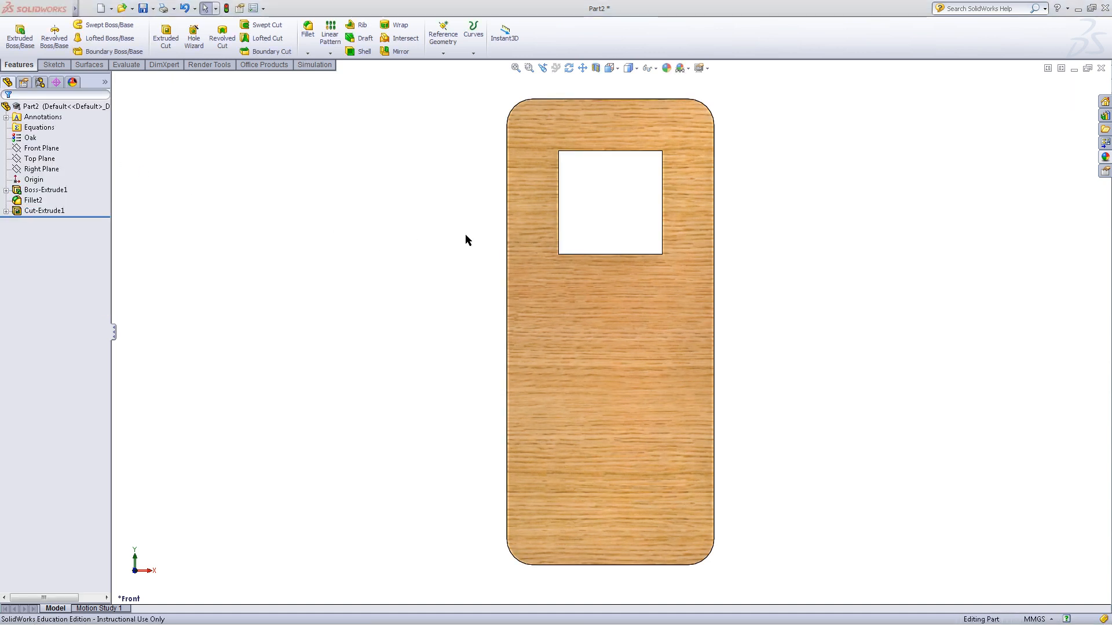
- Apply a 3 mm fillet to the window's four inner edges
left_click(308, 36)
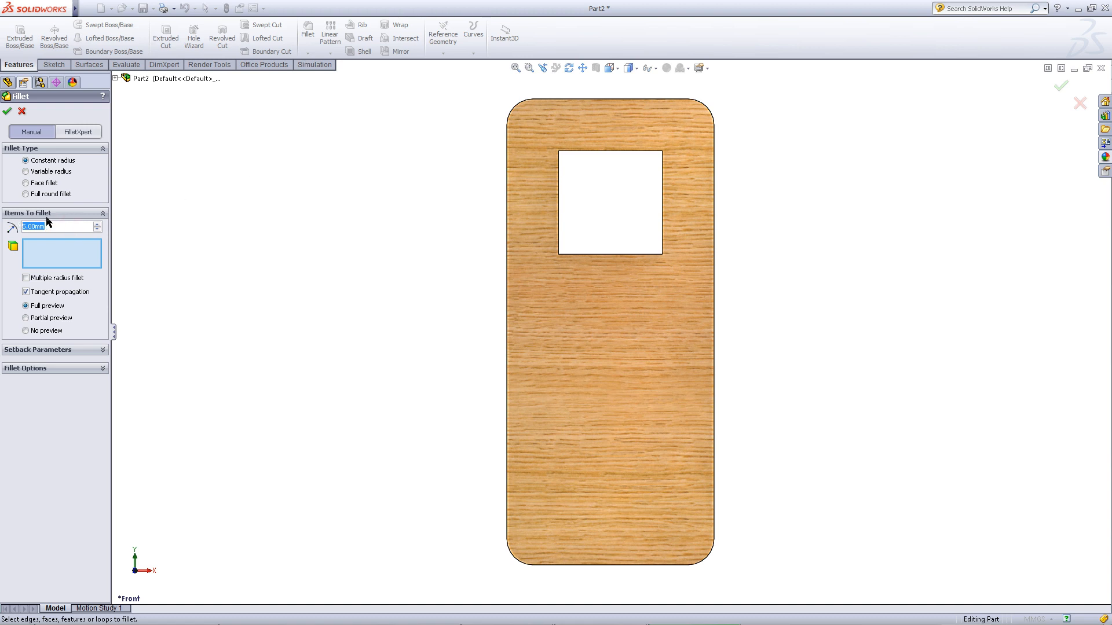
left_click(98, 228)
left_click(53, 309)
mouse_move(556, 293)
middle_mouse_down()
mouse_move(640, 302)
mouse_move(601, 343)
mouse_move(572, 286)
middle_mouse_up()
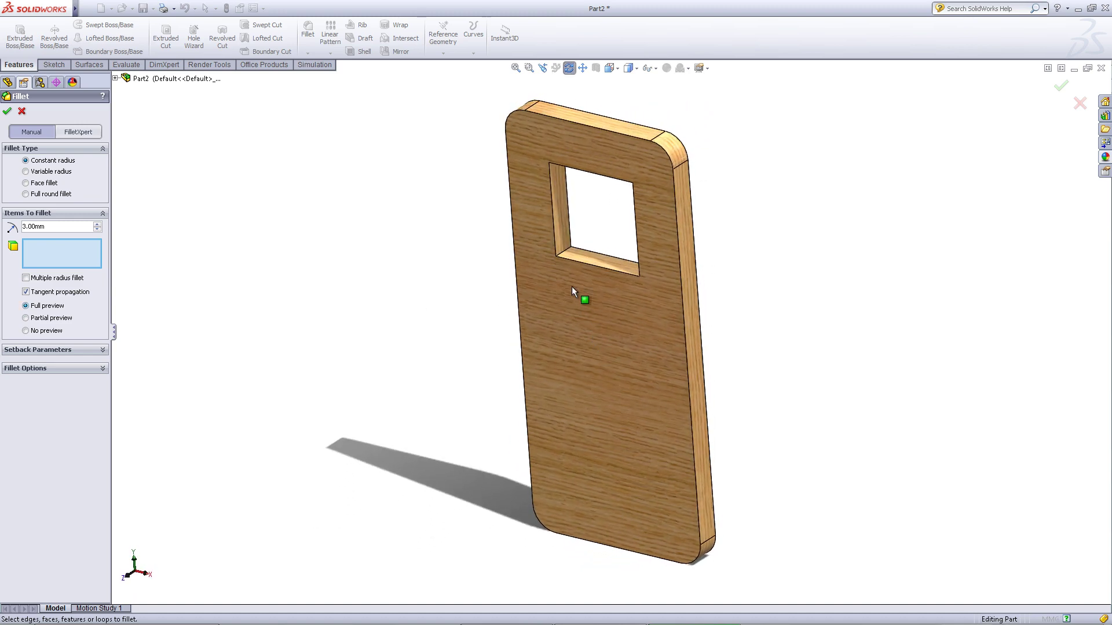
left_click(567, 249)
mouse_move(590, 231)
middle_mouse_down()
mouse_move(590, 142)
mouse_move(560, 168)
middle_mouse_up()
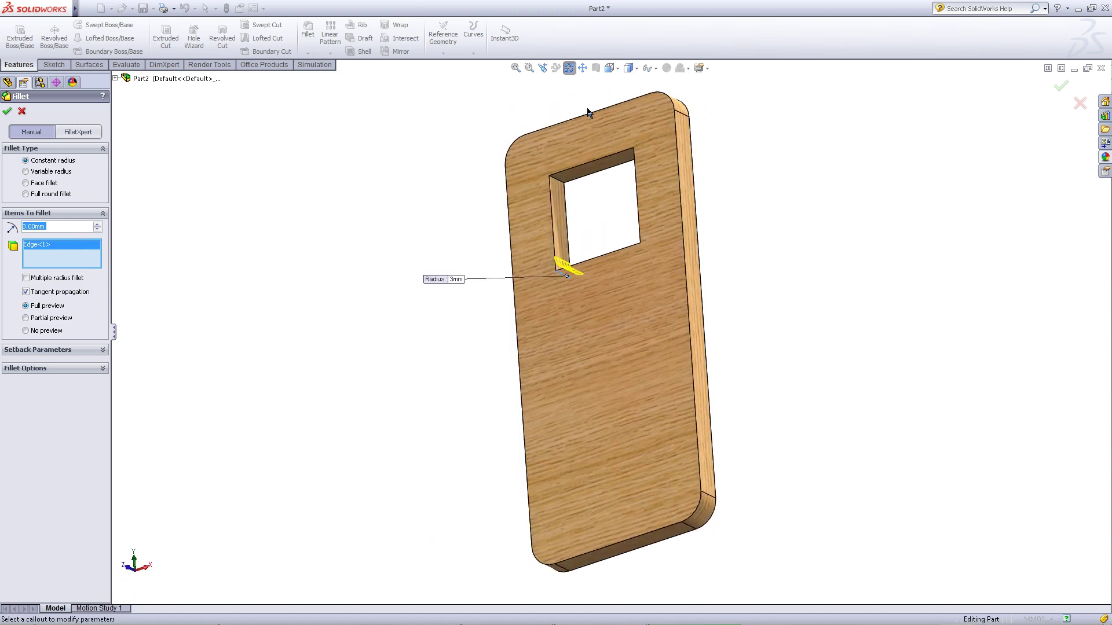
left_click(557, 178)
mouse_move(608, 249)
middle_mouse_down()
mouse_move(696, 256)
mouse_move(737, 304)
mouse_move(644, 242)
mouse_move(633, 171)
middle_mouse_up()
left_click(641, 250)
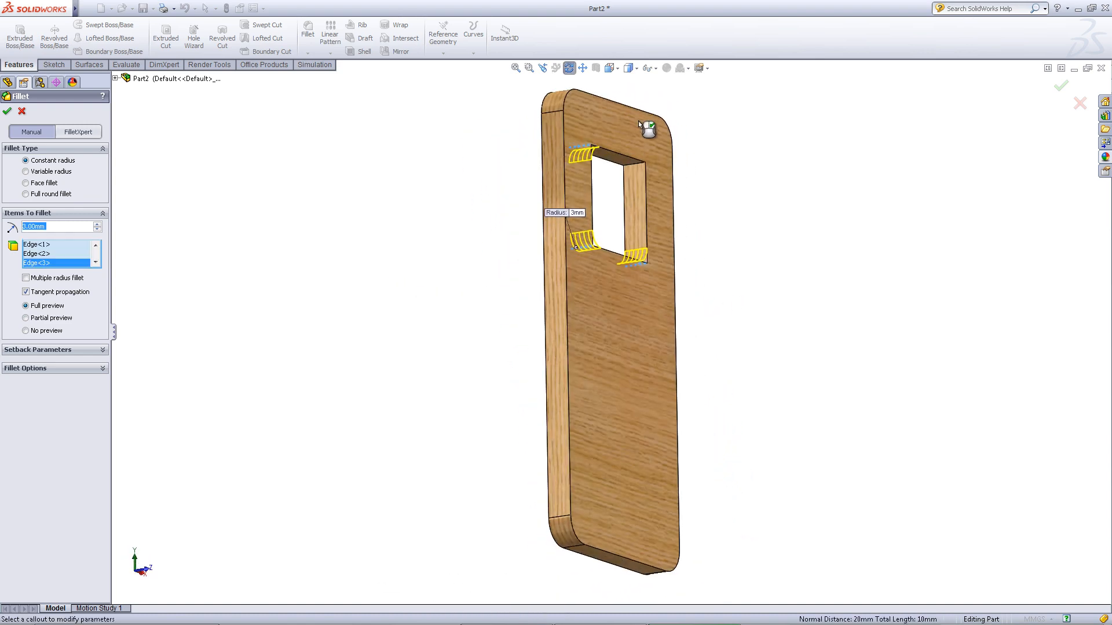
left_click(633, 171)
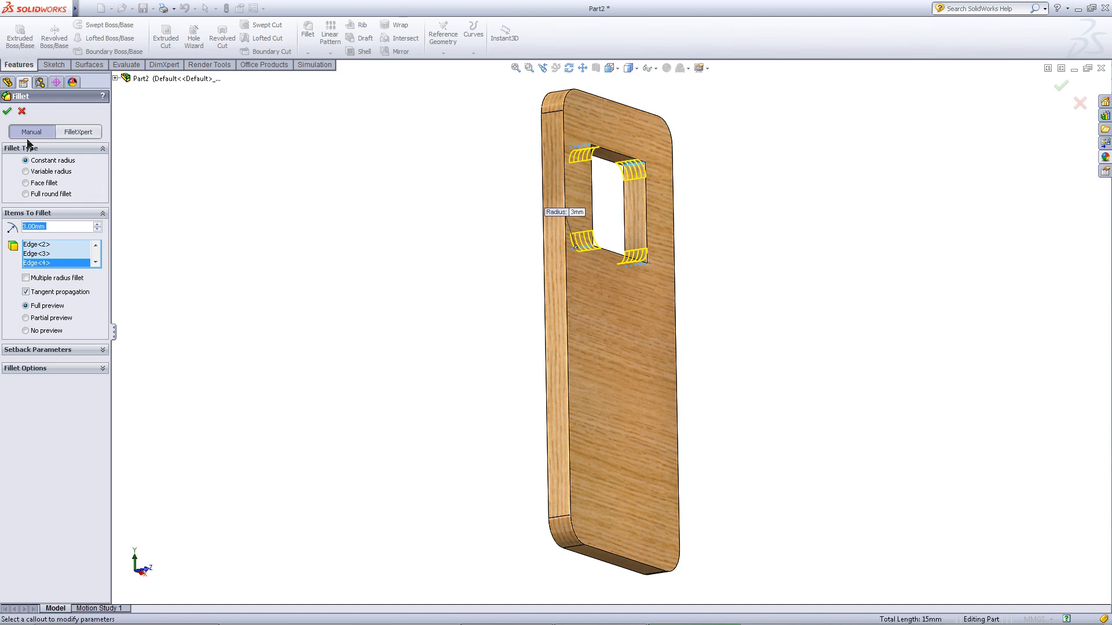
left_click(9, 114)
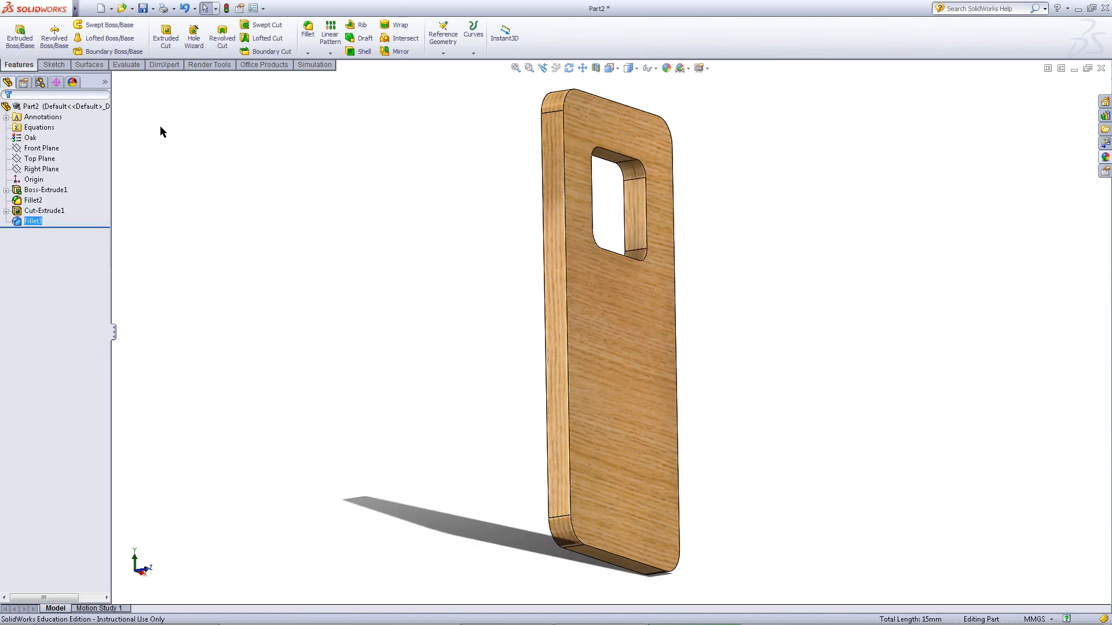
middle_click_drag(458, 275, 366, 293)
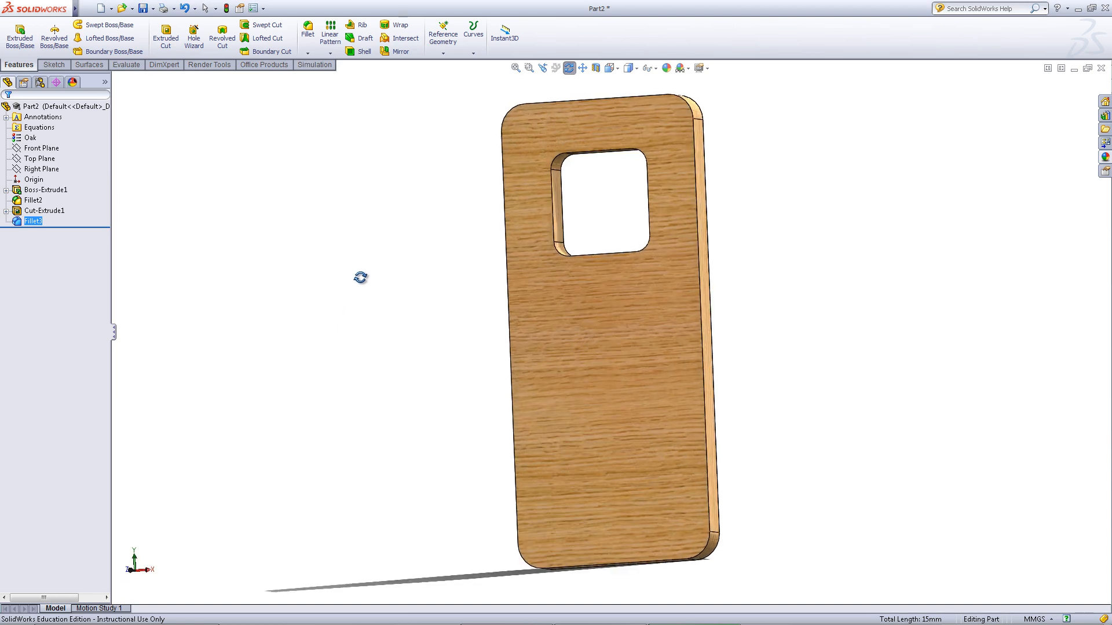
left_click(398, 328)
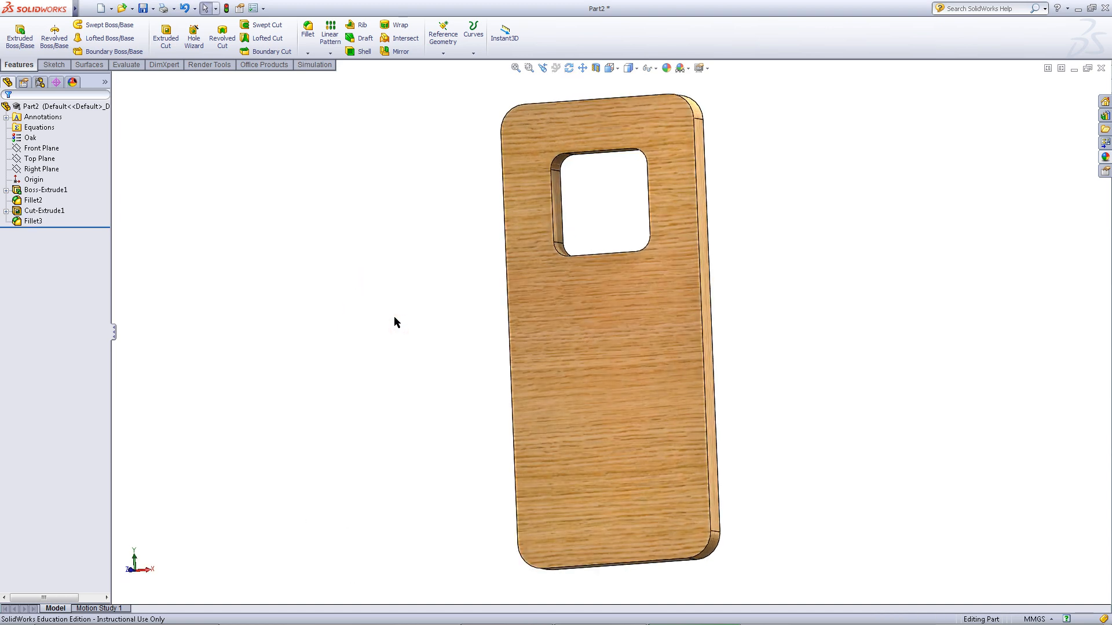